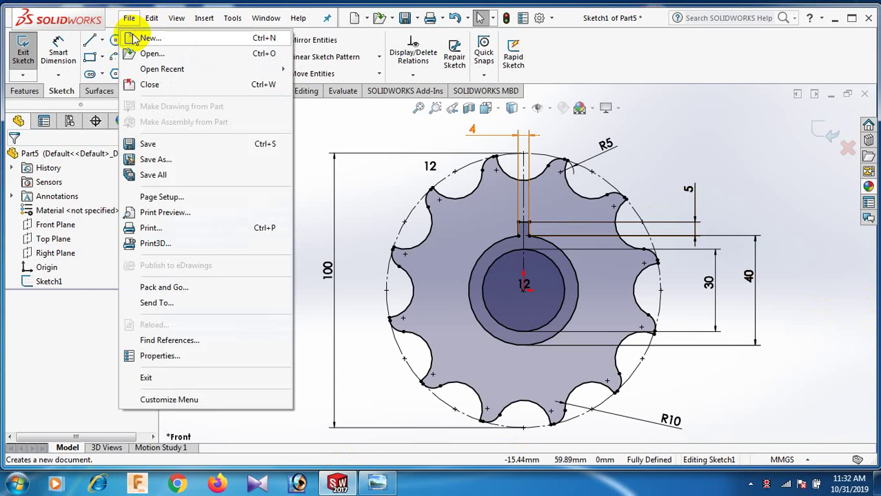
- Create a new part document and start a sketch on the Front Plane
{"action": "left_click", "coordinate": [141, 39]}
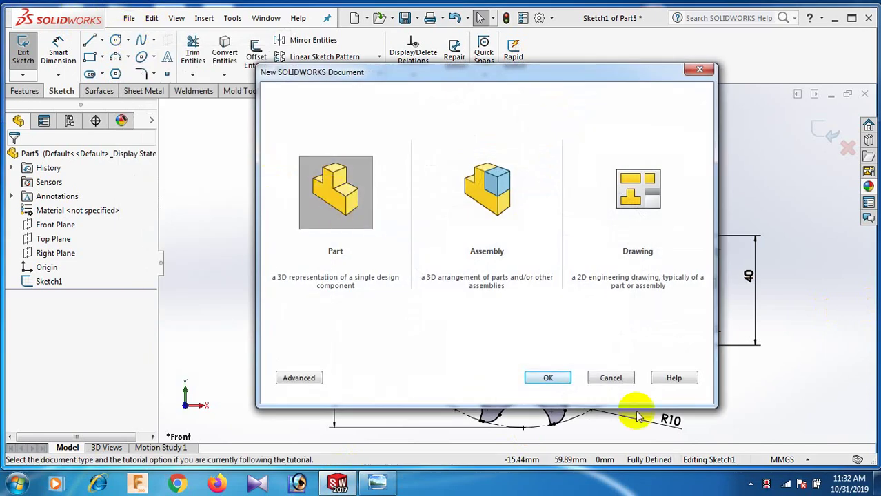
{"action": "left_click", "coordinate": [558, 376]}
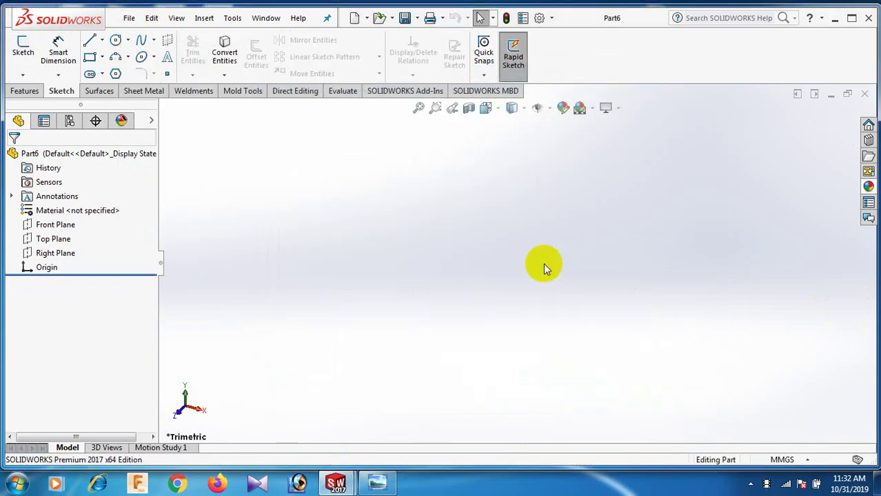
{"action": "left_click", "coordinate": [62, 224]}
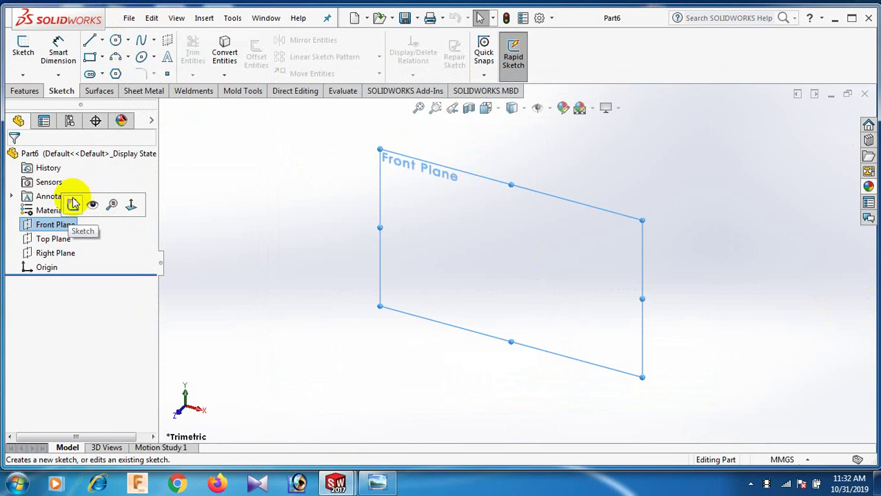
{"action": "left_click", "coordinate": [73, 204]}
- Sketch two concentric circles centred on the origin, the outer one about 129 mm in diameter
{"action": "key", "text": "c"}
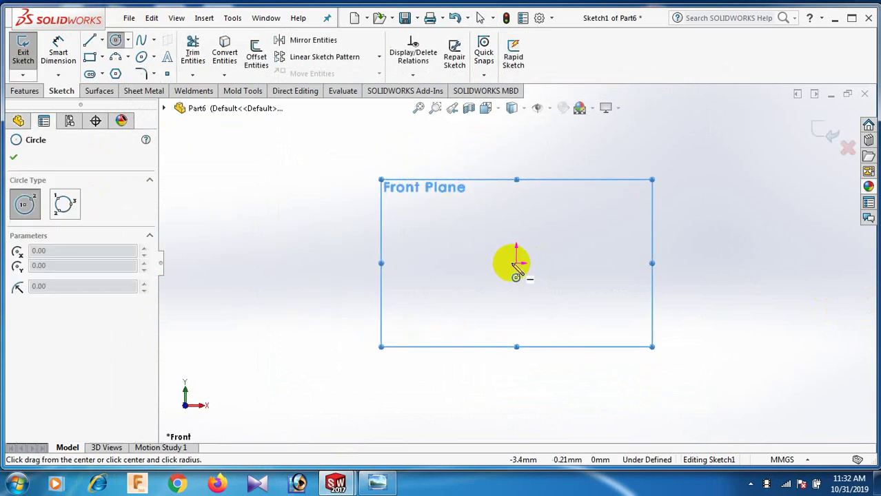
{"action": "left_click", "coordinate": [517, 263]}
{"action": "left_click", "coordinate": [595, 321]}
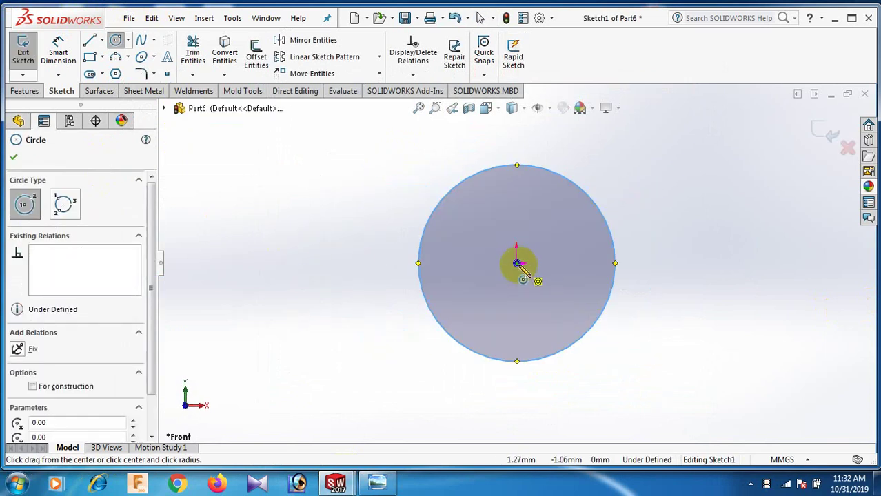
{"action": "left_click_drag", "start_coordinate": [517, 263], "coordinate": [586, 323]}
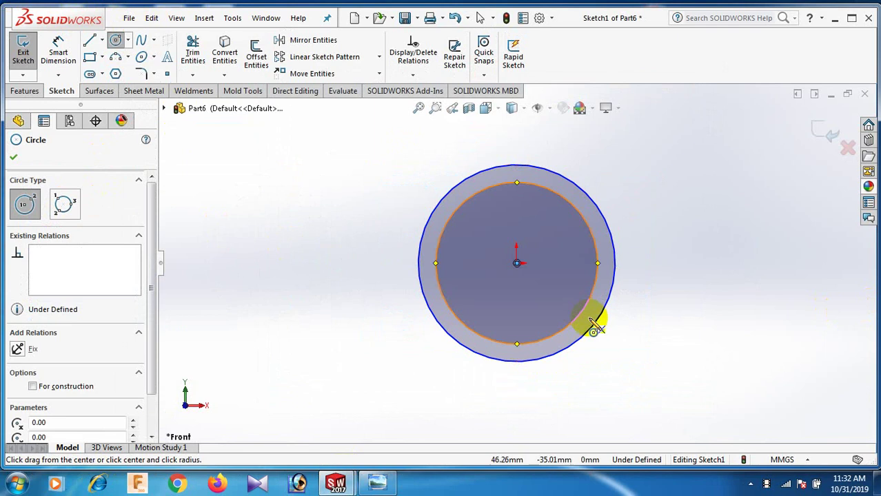
- Dimension the outer circle at the origin with a diameter of 60 mm
{"action": "right_click_drag", "start_coordinate": [648, 351], "coordinate": [642, 239]}
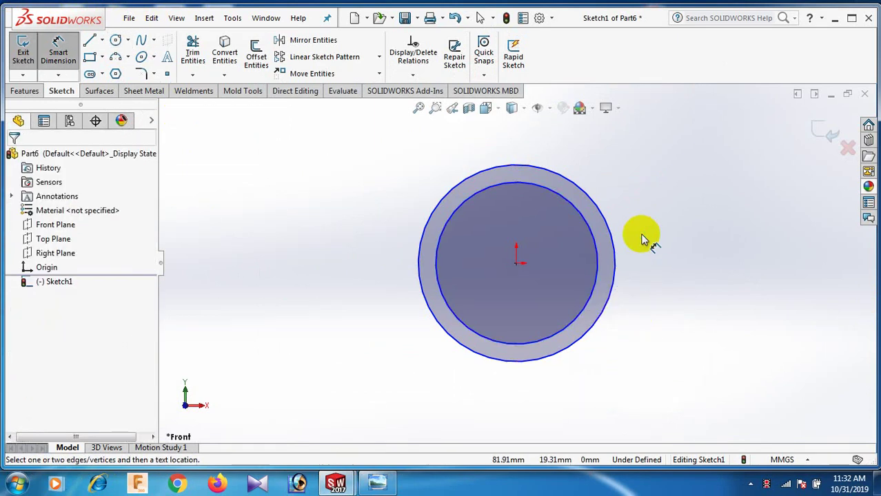
{"action": "left_click", "coordinate": [616, 269]}
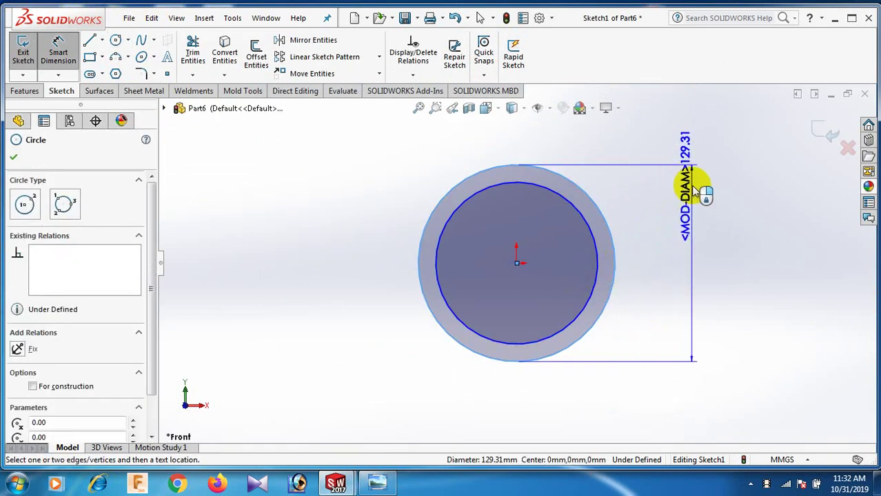
{"action": "left_click", "coordinate": [695, 190]}
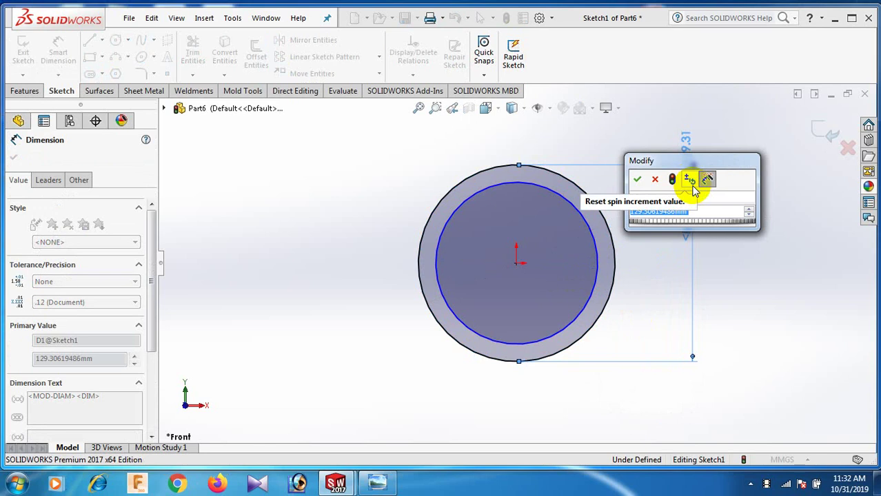
{"action": "type", "text": "60"}
{"action": "key", "text": "Return"}
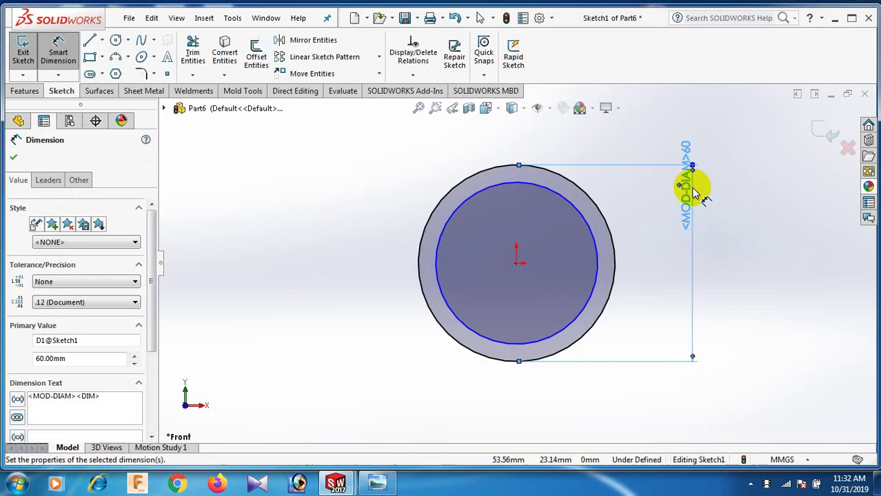
{"action": "key", "text": "Escape"}
- Dimension the inner circle at the origin with a diameter of 40 mm
{"action": "left_click", "coordinate": [599, 261]}
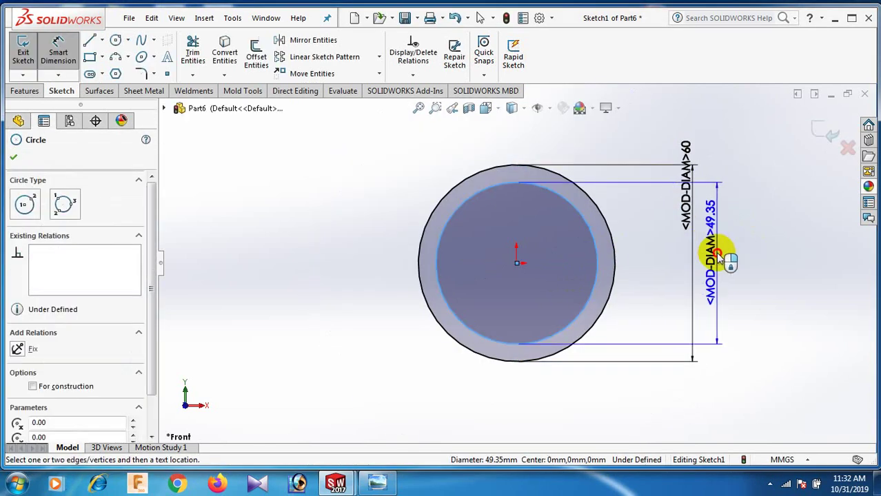
{"action": "left_click", "coordinate": [721, 254]}
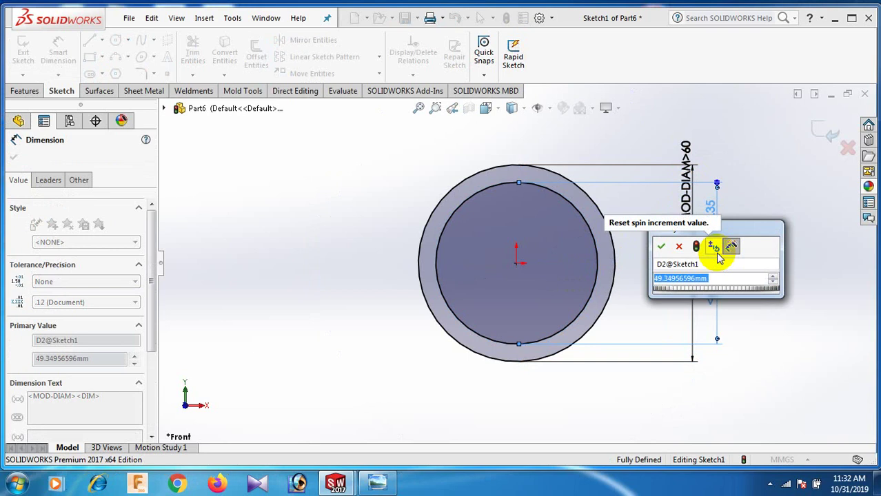
{"action": "type", "text": "40"}
{"action": "key", "text": "Return"}
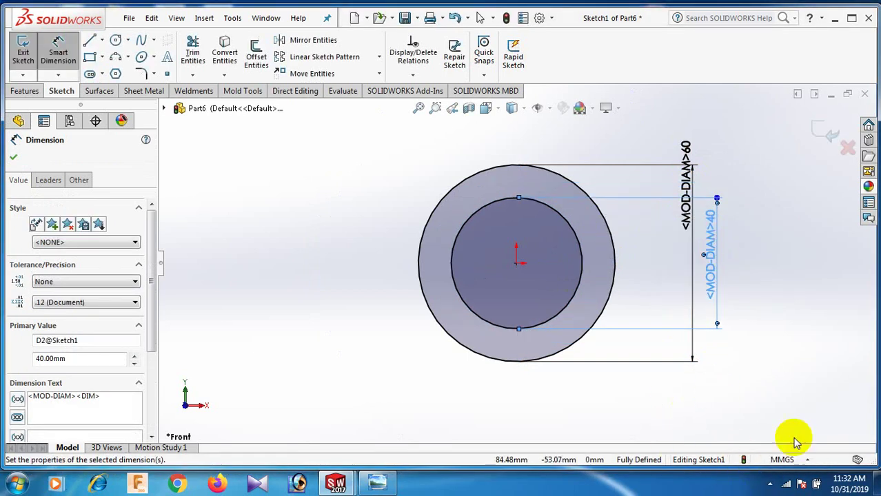
{"action": "left_click", "coordinate": [770, 483]}
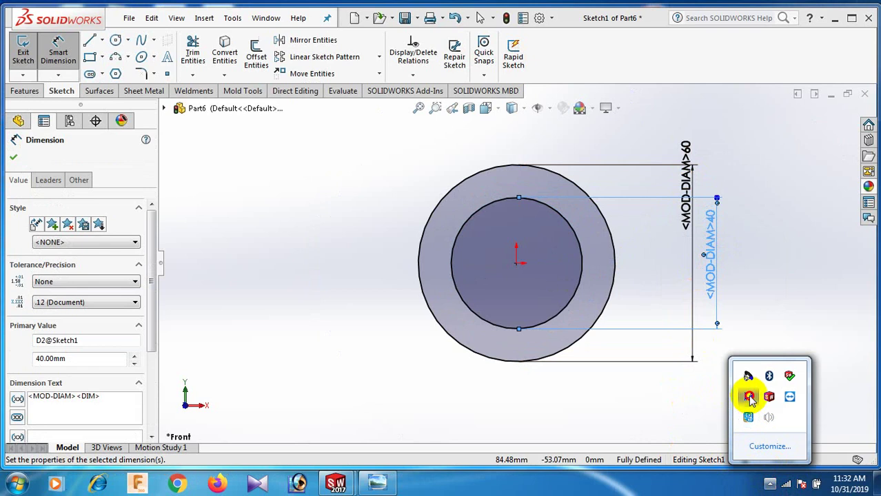
- Sketch two concentric circles, about 36 mm and 23 mm in diameter, centred about 84 mm left of and 22 mm above the origin
{"action": "right_click_drag", "start_coordinate": [245, 305], "coordinate": [360, 302]}
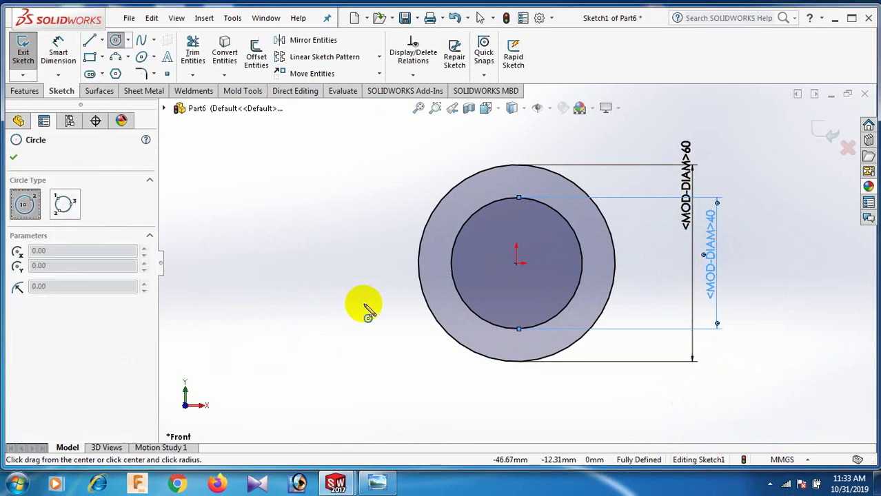
{"action": "left_click_drag", "start_coordinate": [241, 192], "coordinate": [268, 219]}
{"action": "left_click_drag", "start_coordinate": [241, 192], "coordinate": [274, 244]}
- Sketch two more concentric circles centred about 89 mm right of and 49 mm below the origin
{"action": "scroll", "coordinate": [754, 287], "scroll_direction": "up", "scroll_amount": 3}
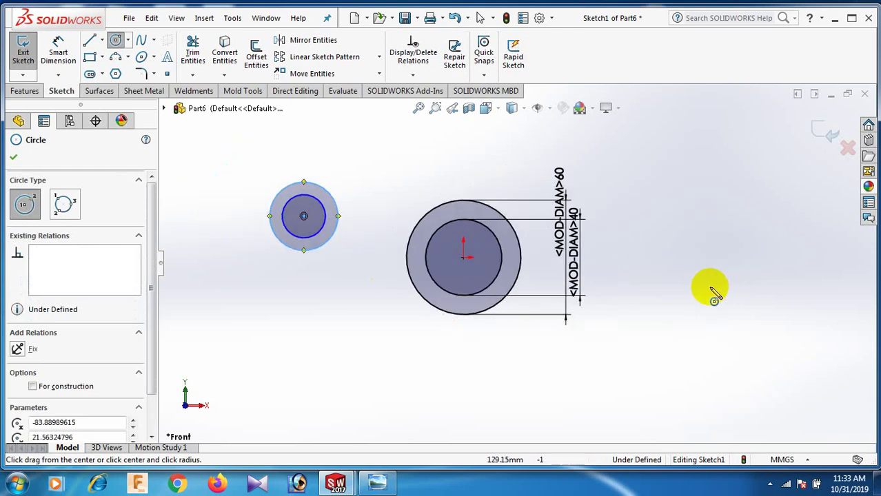
{"action": "left_click_drag", "start_coordinate": [633, 352], "coordinate": [673, 391]}
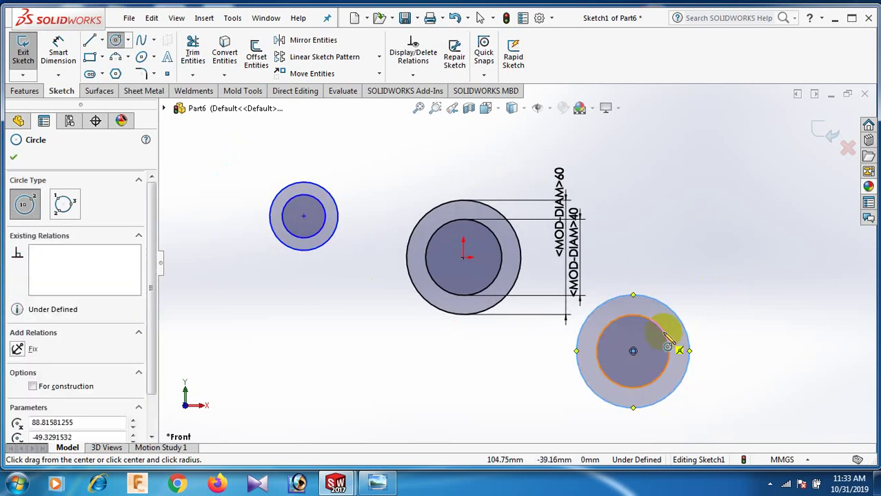
{"action": "scroll", "coordinate": [633, 333], "scroll_direction": "up", "scroll_amount": 2}
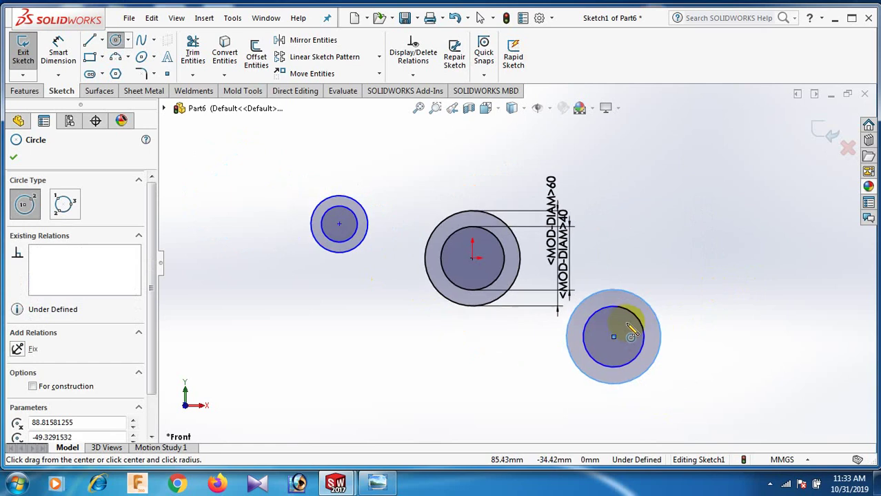
{"action": "scroll", "coordinate": [631, 331], "scroll_direction": "down", "scroll_amount": 1}
- Dimension the outer circle of the left pair with a diameter of 32 mm
{"action": "right_click_drag", "start_coordinate": [701, 334], "coordinate": [668, 212]}
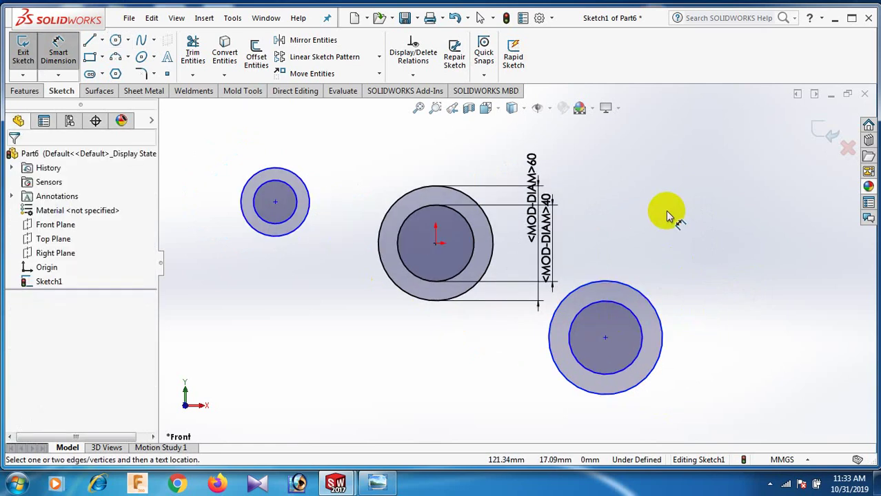
{"action": "left_click", "coordinate": [288, 239]}
{"action": "left_click", "coordinate": [269, 303]}
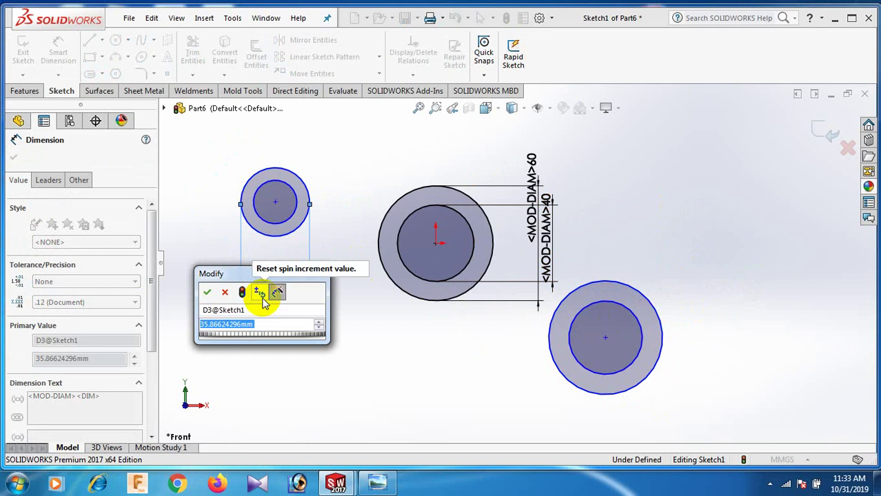
{"action": "type", "text": "32"}
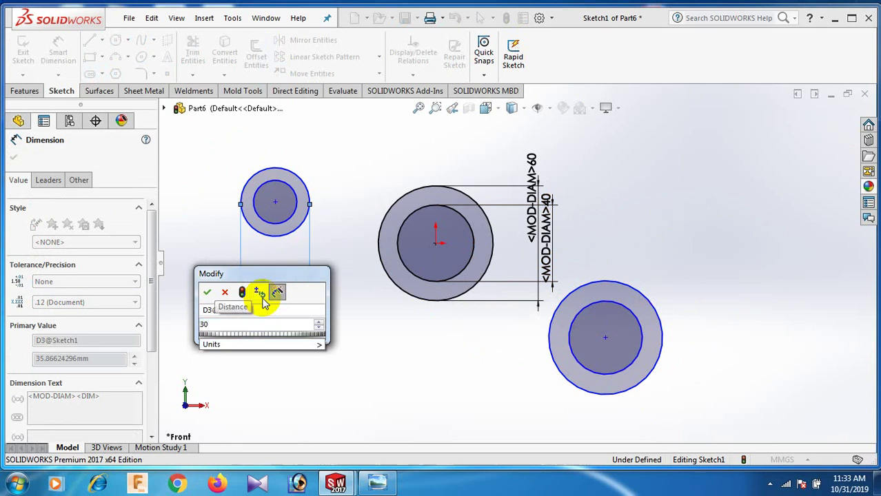
{"action": "key", "text": "Return"}
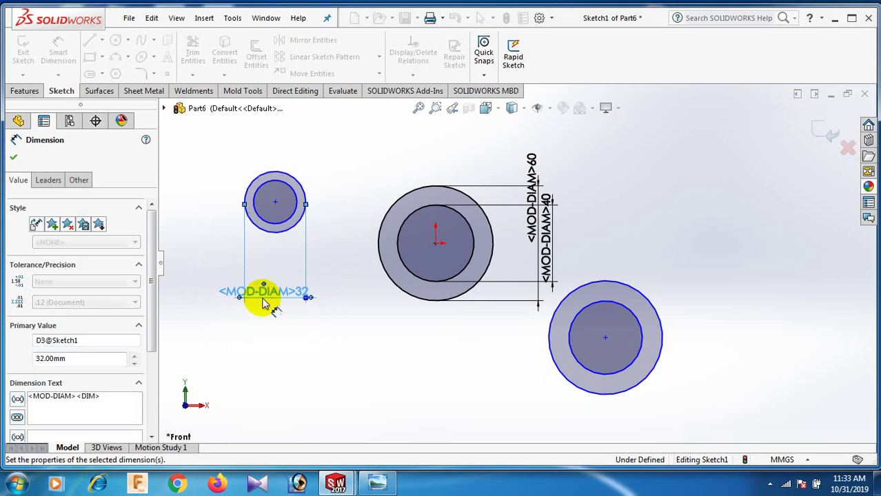
{"action": "left_click", "coordinate": [278, 235]}
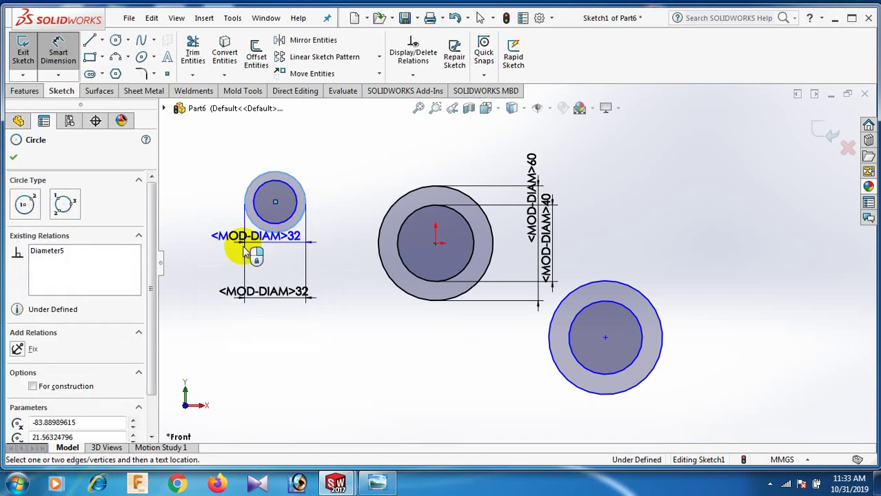
{"action": "left_click", "coordinate": [195, 260]}
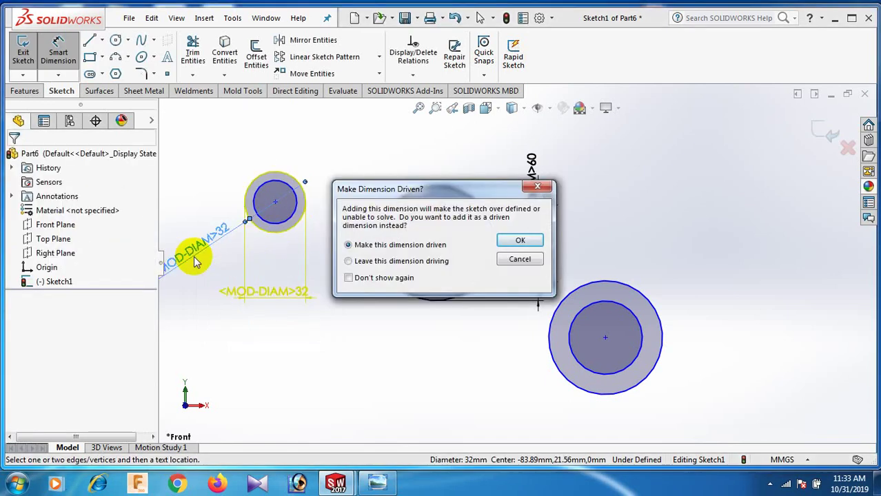
{"action": "left_click", "coordinate": [532, 266]}
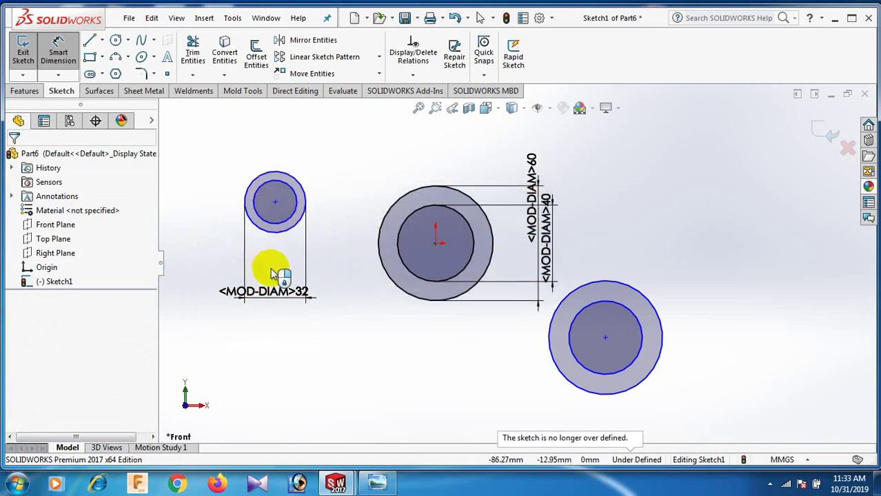
{"action": "key", "text": "Escape"}
- Dimension the inner circle of the left pair with a diameter of 20 mm
{"action": "right_click_drag", "start_coordinate": [280, 239], "coordinate": [278, 184]}
{"action": "left_click", "coordinate": [276, 227]}
{"action": "left_click", "coordinate": [181, 179]}
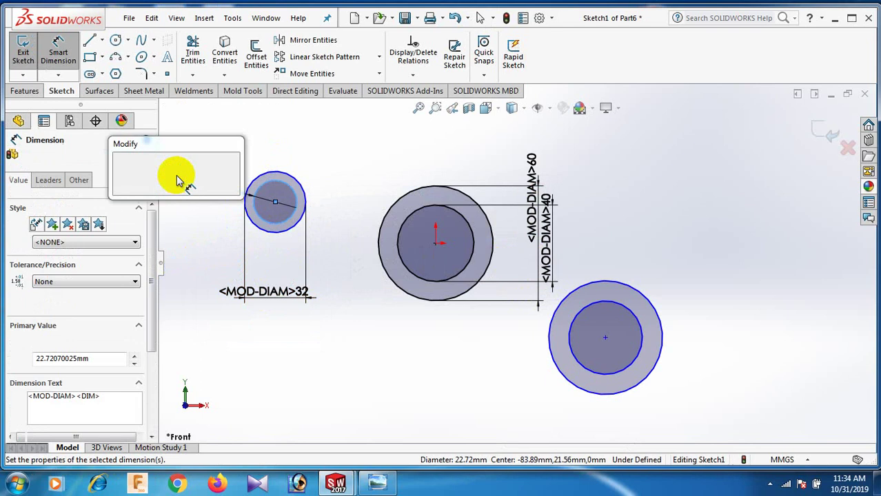
{"action": "type", "text": "20"}
{"action": "key", "text": "Return"}
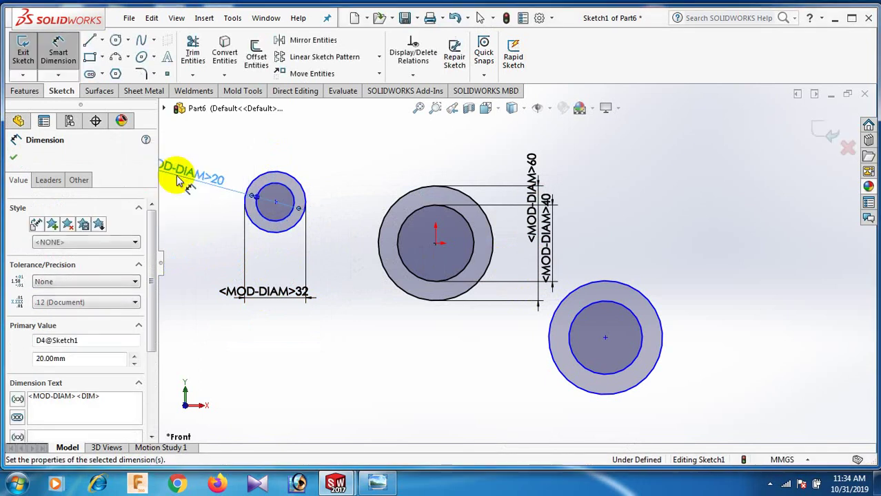
{"action": "left_click", "coordinate": [342, 136]}
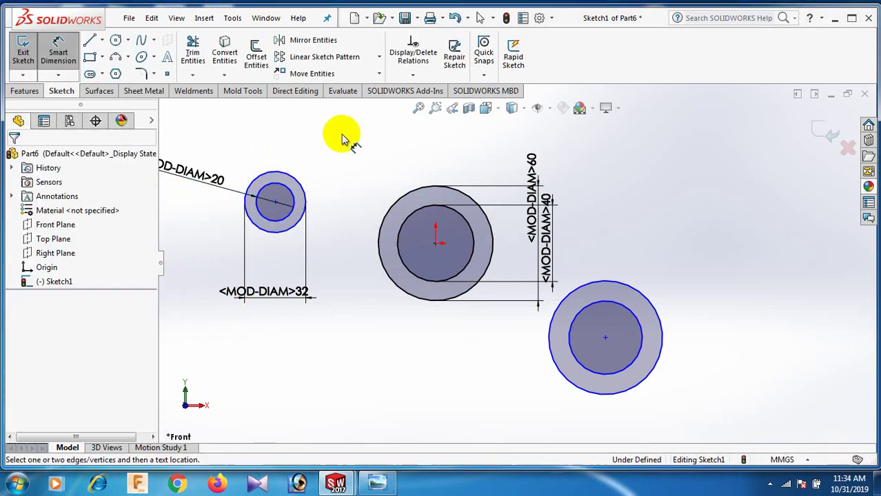
- Set the vertical distance between the left pair's centre and the origin to 20 mm
{"action": "left_click", "coordinate": [276, 203]}
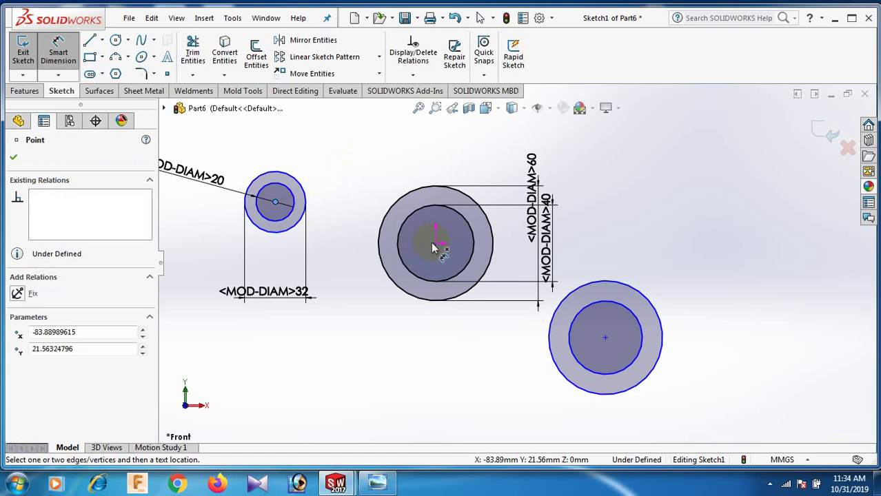
{"action": "left_click", "coordinate": [436, 244]}
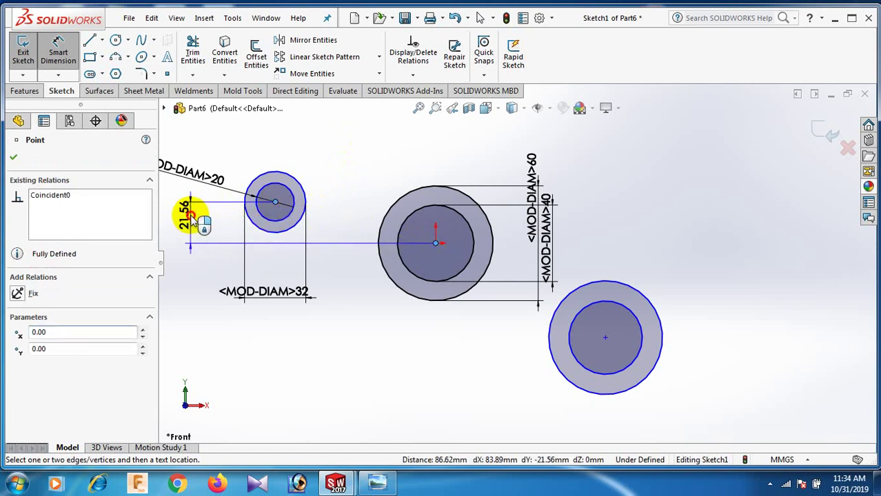
{"action": "left_click", "coordinate": [195, 220]}
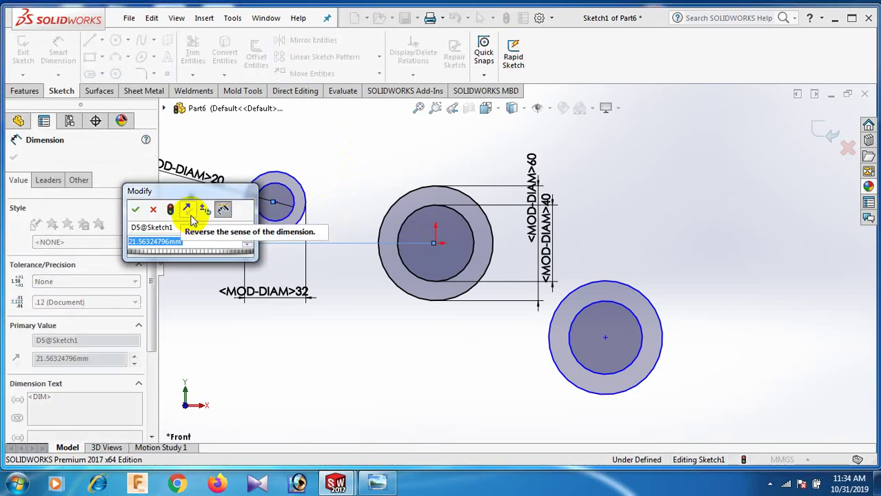
{"action": "type", "text": "20"}
{"action": "key", "text": "Return"}
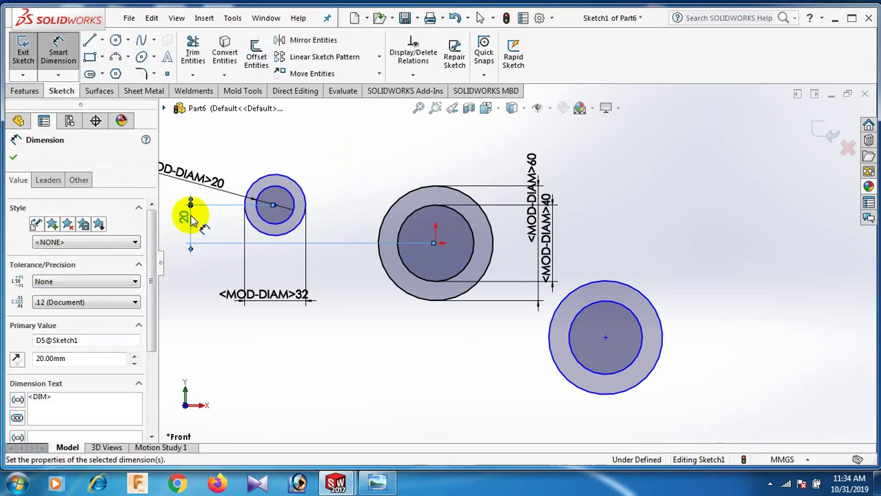
{"action": "left_click", "coordinate": [366, 293]}
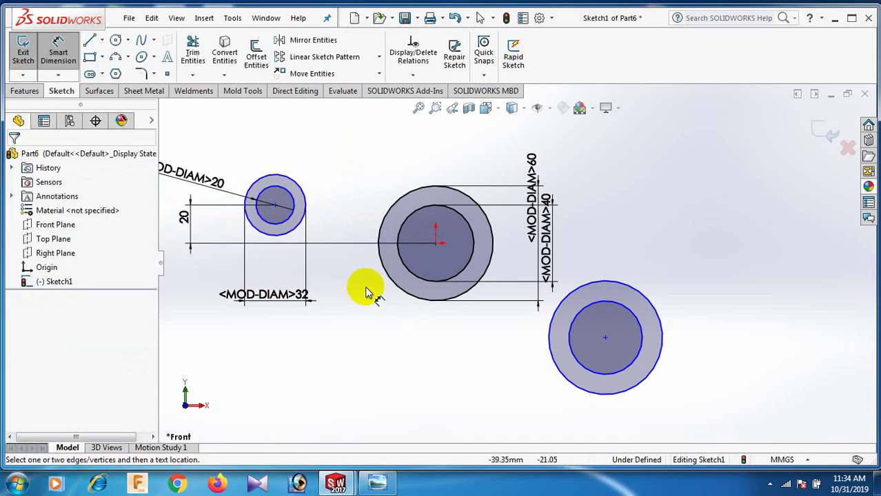
- Set the horizontal distance between the left pair's centre and the origin to 50 mm
{"action": "left_click", "coordinate": [275, 205]}
{"action": "left_click", "coordinate": [436, 246]}
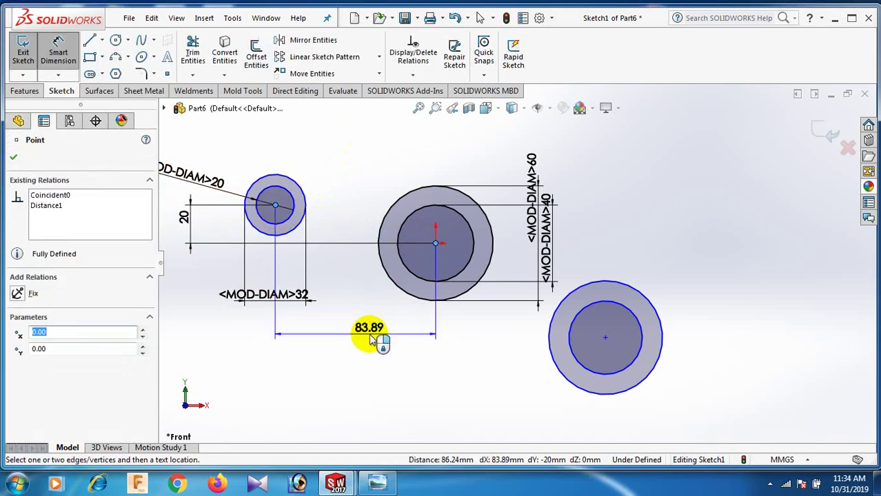
{"action": "left_click", "coordinate": [373, 334]}
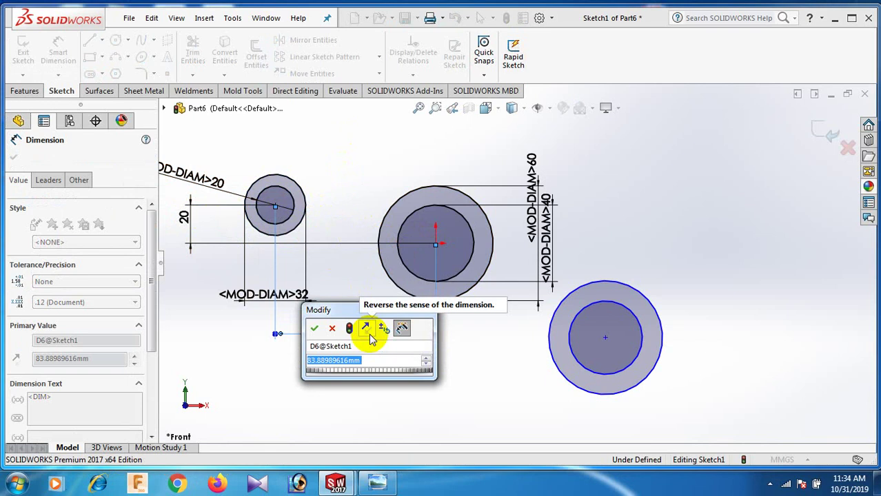
{"action": "type", "text": "50"}
{"action": "key", "text": "Return"}
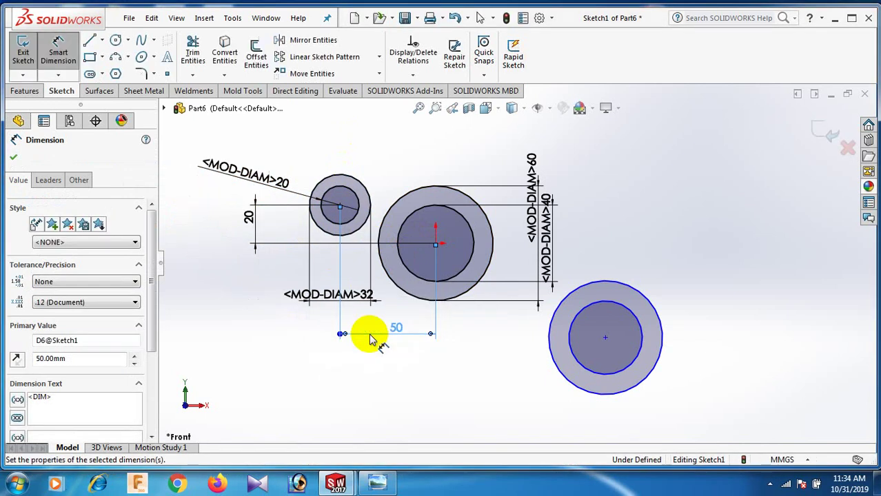
{"action": "left_click", "coordinate": [669, 196]}
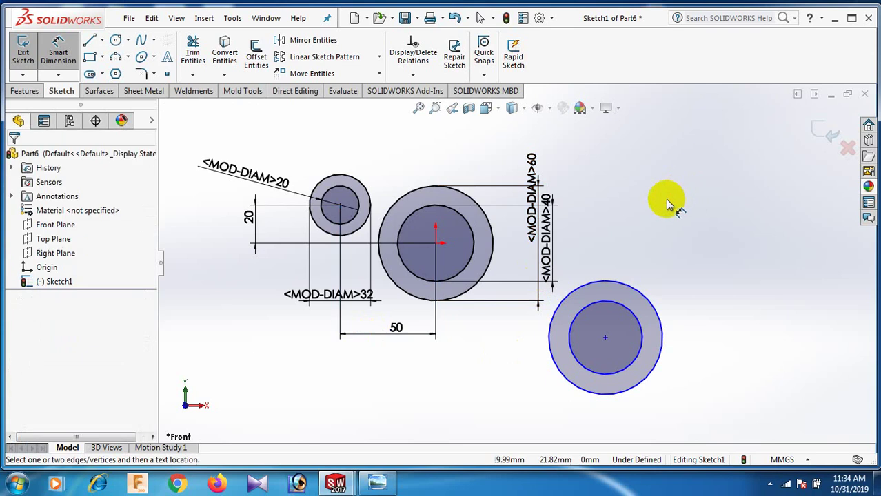
- Apply an Equal relation between the left pair's outer circle and the outer circle of the lower-right pair
{"action": "scroll", "coordinate": [590, 285], "scroll_direction": "down", "scroll_amount": 3}
{"action": "scroll", "coordinate": [588, 284], "scroll_direction": "up", "scroll_amount": 2}
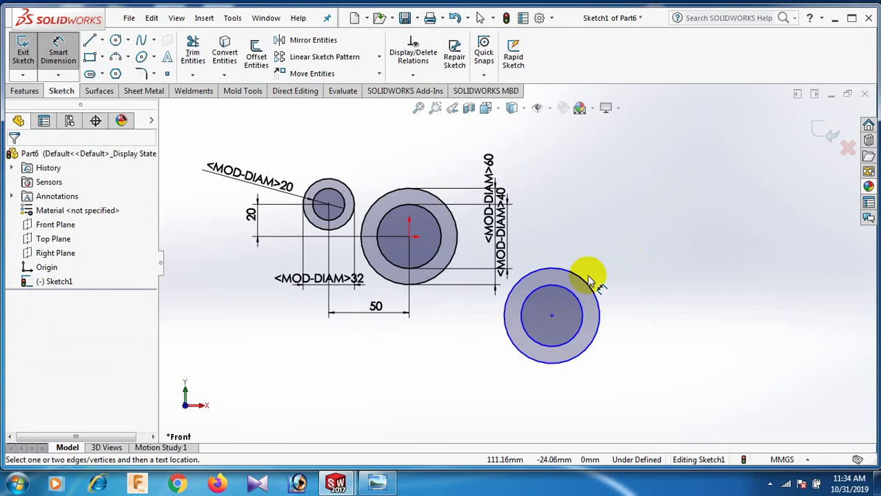
{"action": "right_click", "coordinate": [649, 212]}
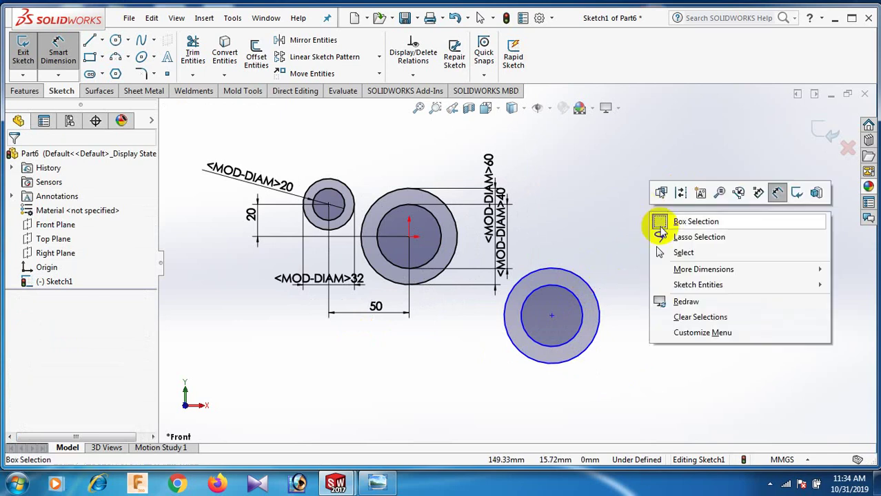
{"action": "left_click", "coordinate": [708, 252]}
{"action": "left_click", "coordinate": [353, 217]}
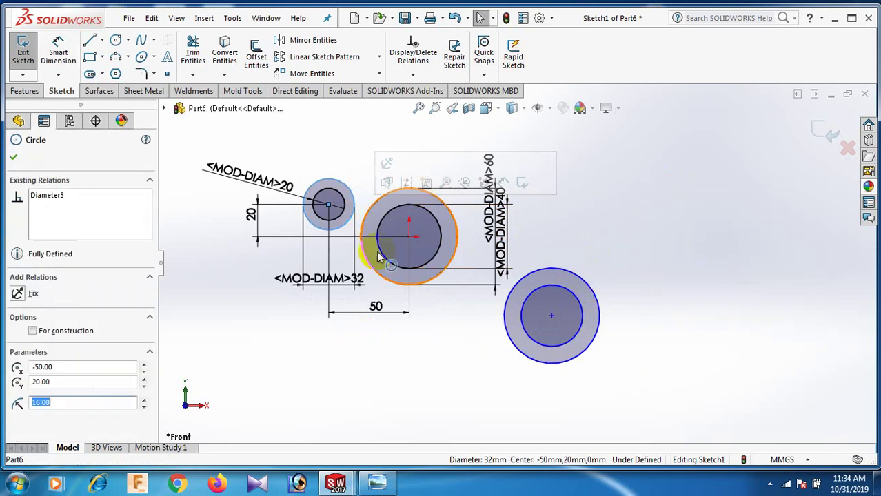
{"action": "left_click", "coordinate": [502, 313]}
{"action": "left_click", "coordinate": [503, 317], "text": "ctrl"}
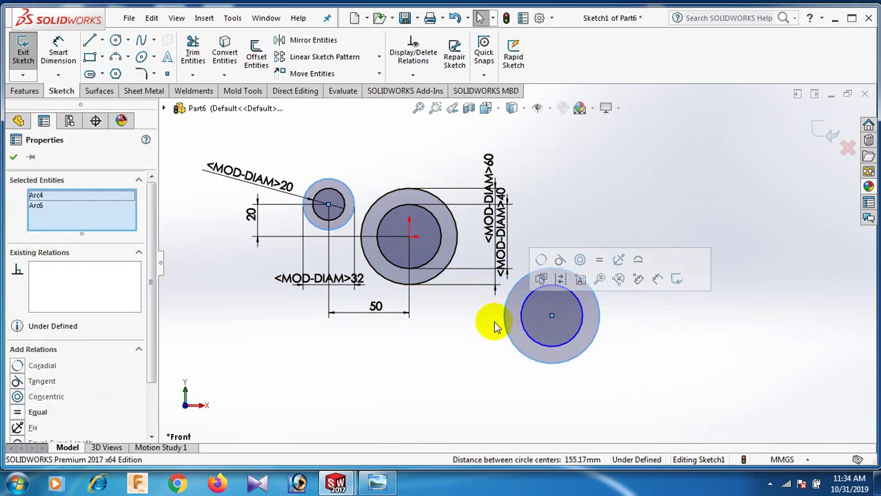
{"action": "left_click", "coordinate": [17, 412]}
{"action": "left_click", "coordinate": [398, 345]}
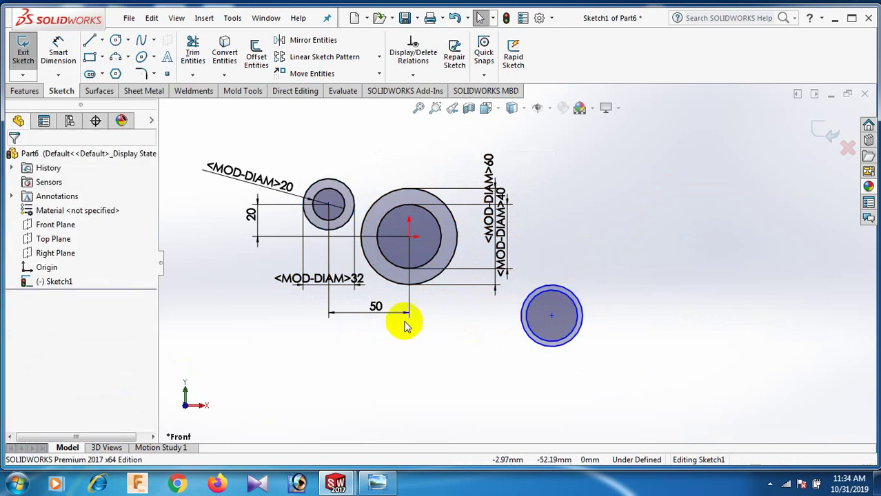
- Try to make the left pair's inner circle equal to both circles of the lower-right pair, and undo the relation
{"action": "left_click", "coordinate": [346, 220]}
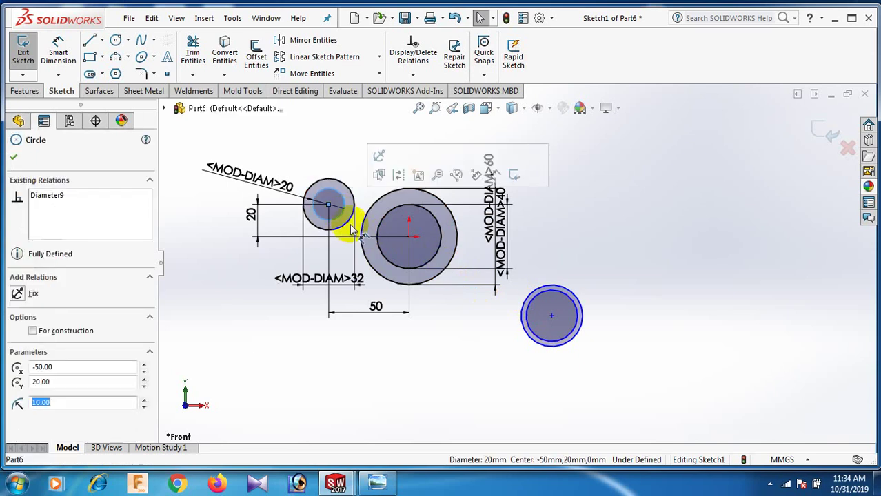
{"action": "left_click", "coordinate": [548, 290], "text": "ctrl"}
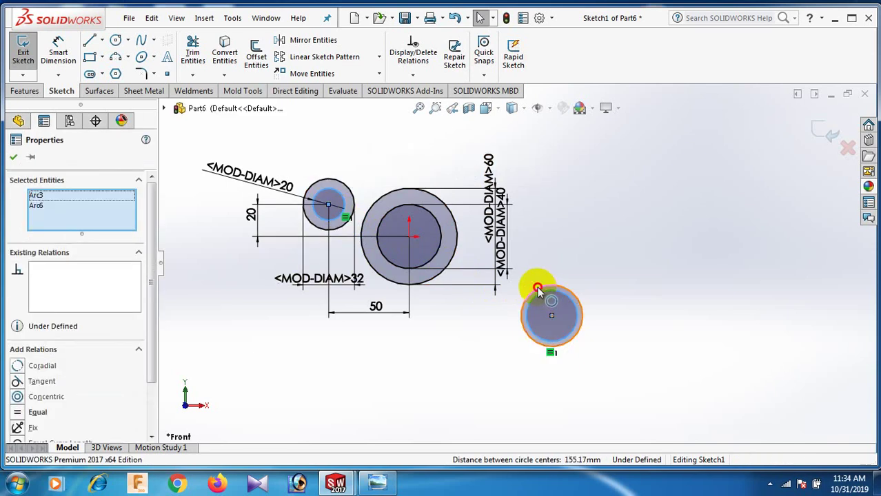
{"action": "left_click", "coordinate": [537, 288], "text": "ctrl"}
{"action": "left_click", "coordinate": [17, 398]}
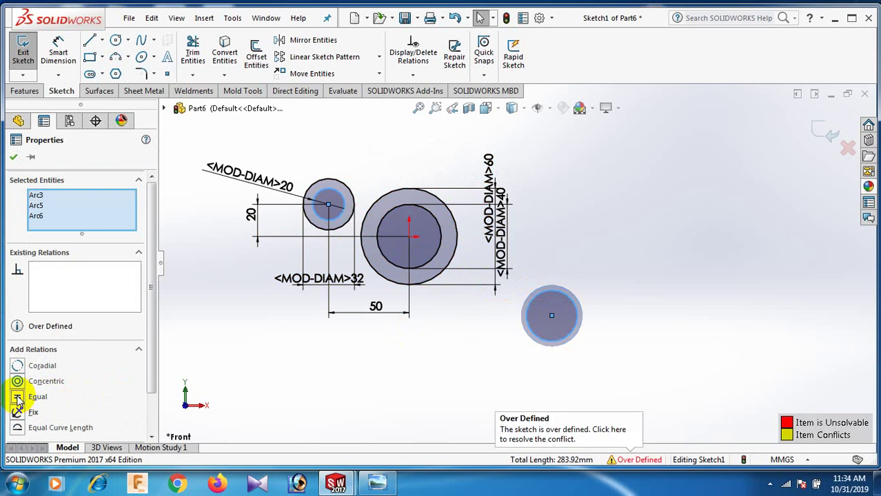
{"action": "key", "text": "ctrl+z"}
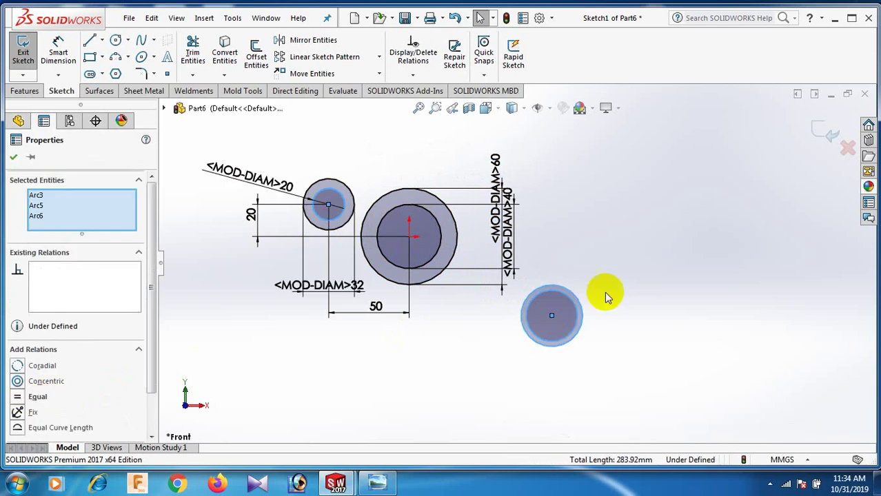
{"action": "left_click", "coordinate": [602, 290]}
- Apply an Equal relation between the larger circle of the lower-right pair and the left pair's inner circle
{"action": "left_click", "coordinate": [546, 288]}
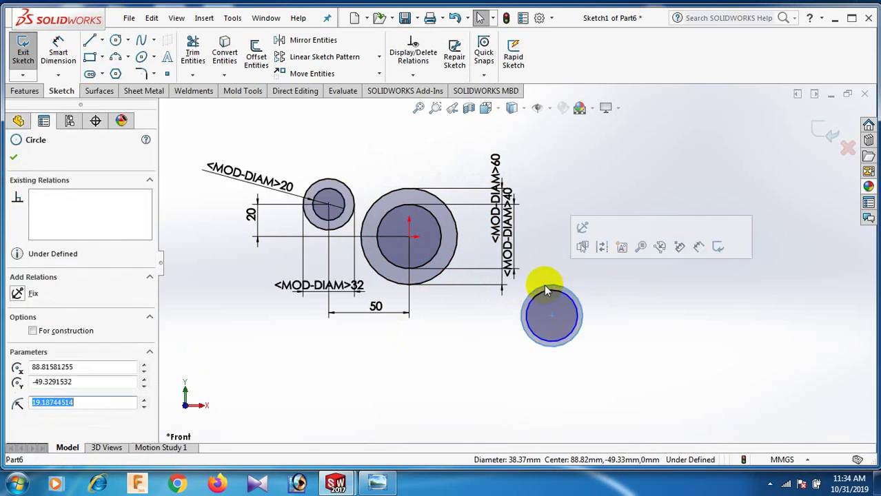
{"action": "left_click", "coordinate": [342, 221]}
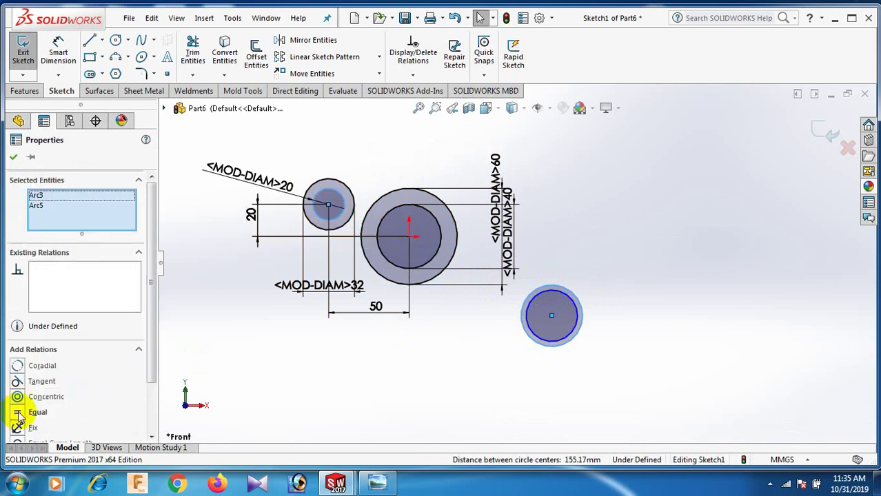
{"action": "left_click", "coordinate": [18, 413]}
{"action": "left_click", "coordinate": [627, 314]}
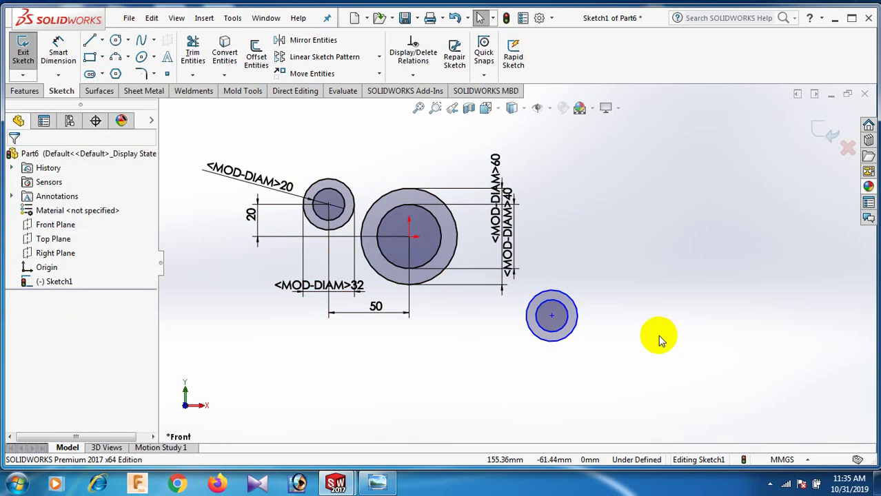
- Set the horizontal distance between the lower-right pair's centre and the origin to 50 mm
{"action": "right_click_drag", "start_coordinate": [675, 313], "coordinate": [645, 221]}
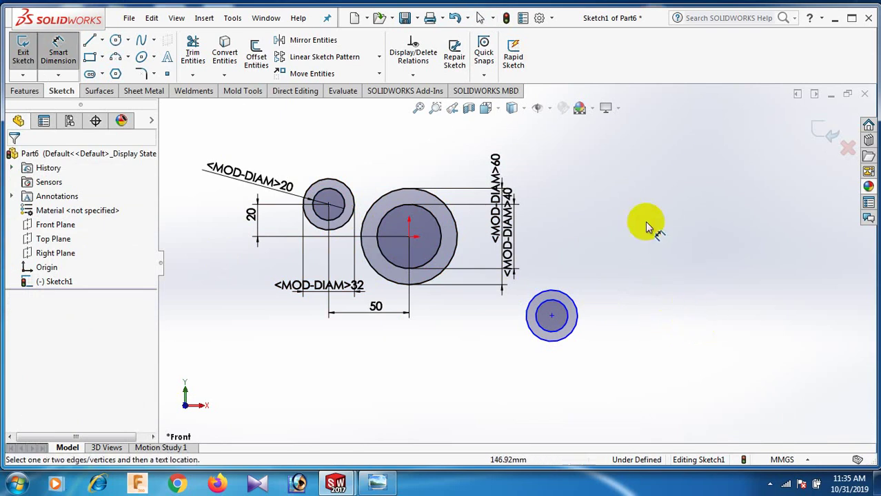
{"action": "left_click", "coordinate": [553, 315]}
{"action": "left_click", "coordinate": [410, 238]}
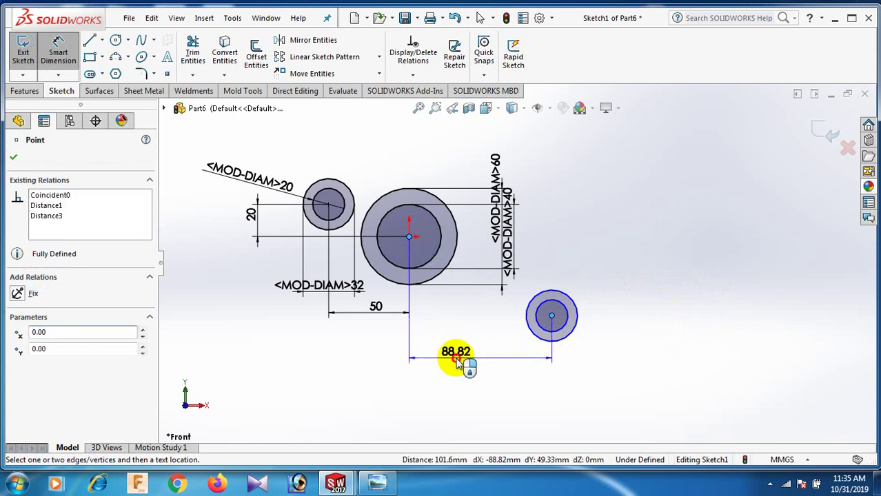
{"action": "left_click", "coordinate": [457, 357]}
{"action": "type", "text": "50"}
{"action": "key", "text": "Return"}
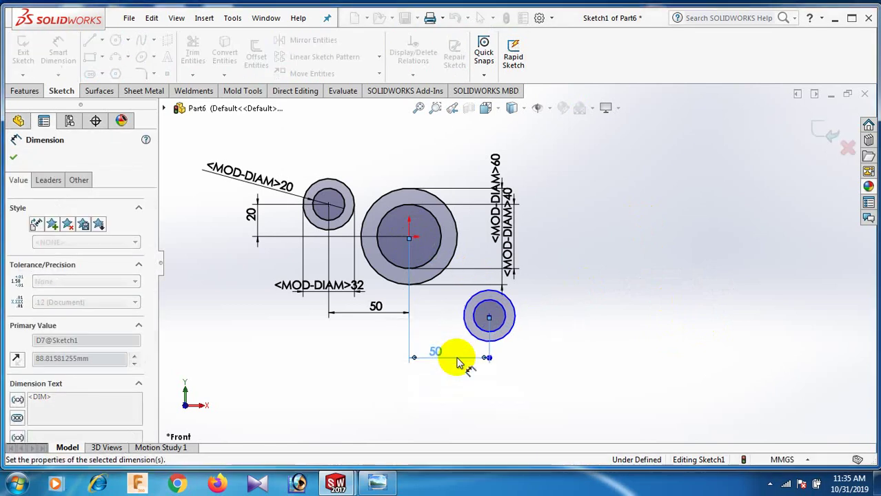
{"action": "left_click", "coordinate": [566, 293]}
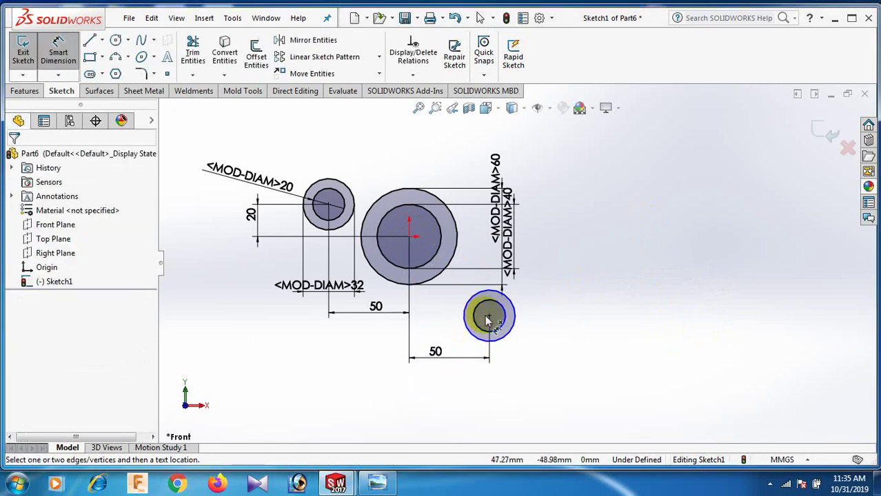
- Set the vertical distance between the lower-right pair's centre and the origin to 20 mm and finish dimensioning
{"action": "left_click", "coordinate": [488, 316]}
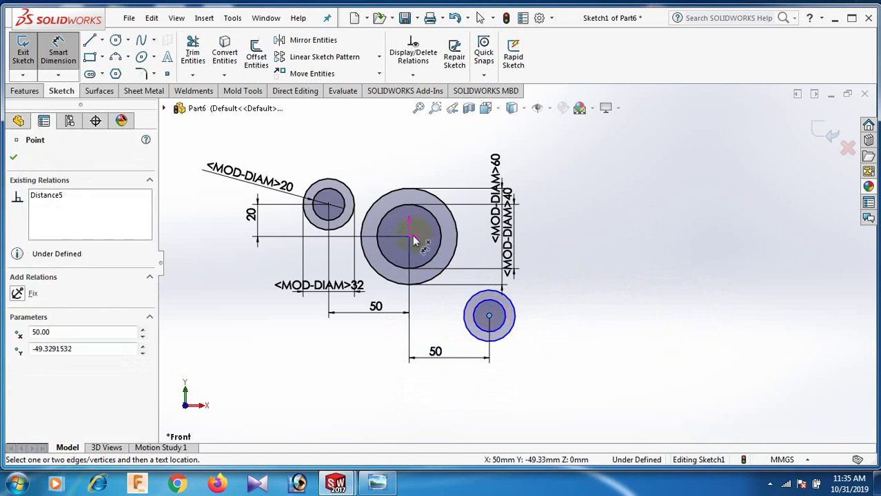
{"action": "left_click", "coordinate": [410, 237]}
{"action": "left_click", "coordinate": [614, 271]}
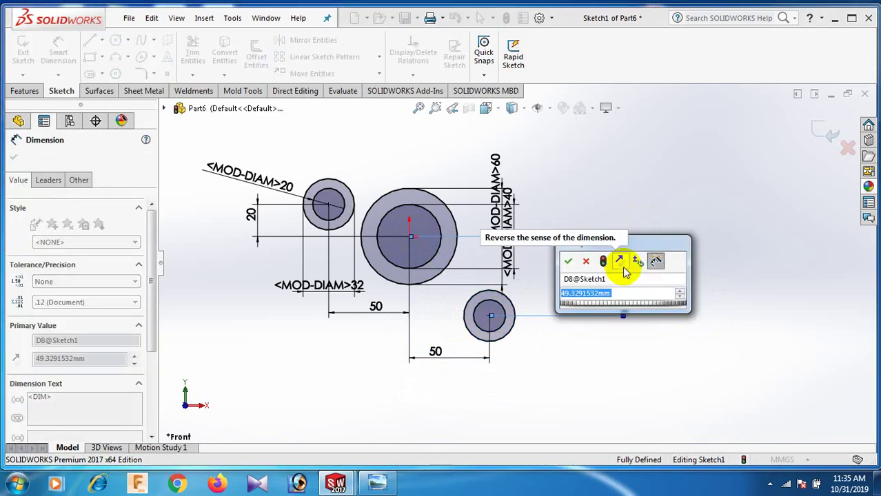
{"action": "type", "text": "20"}
{"action": "key", "text": "Return"}
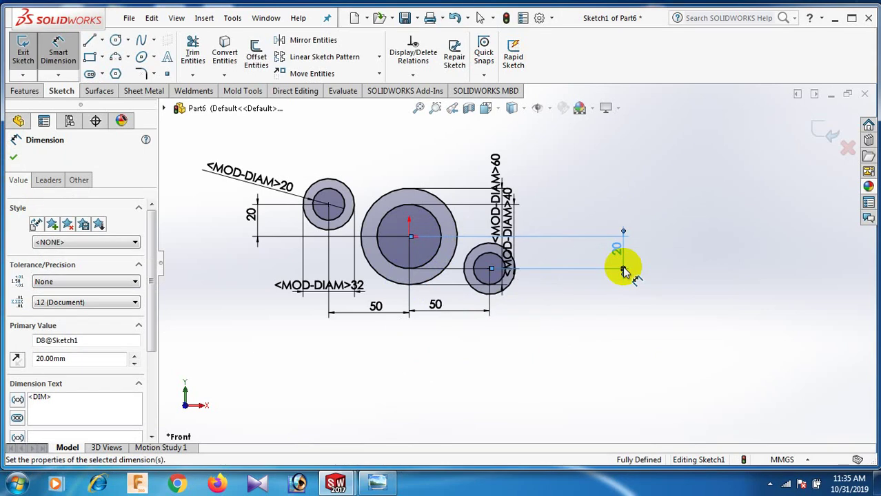
{"action": "scroll", "coordinate": [473, 211], "scroll_direction": "down", "scroll_amount": 1}
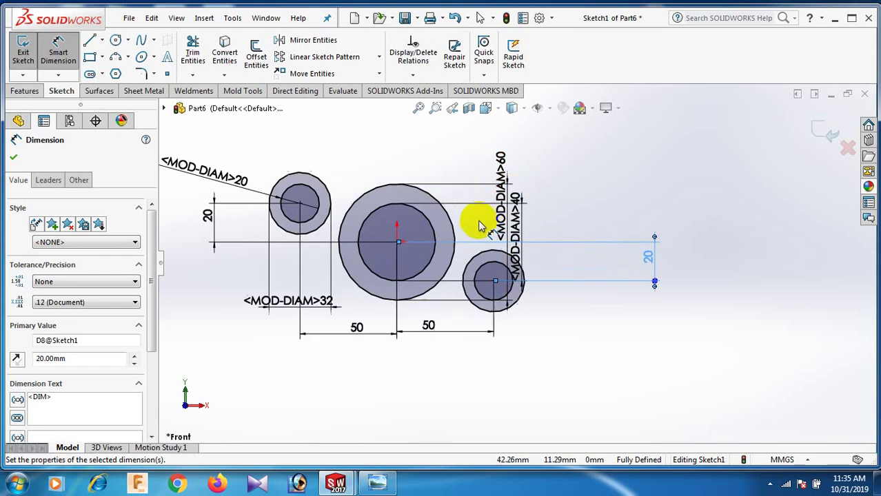
{"action": "right_click", "coordinate": [741, 142]}
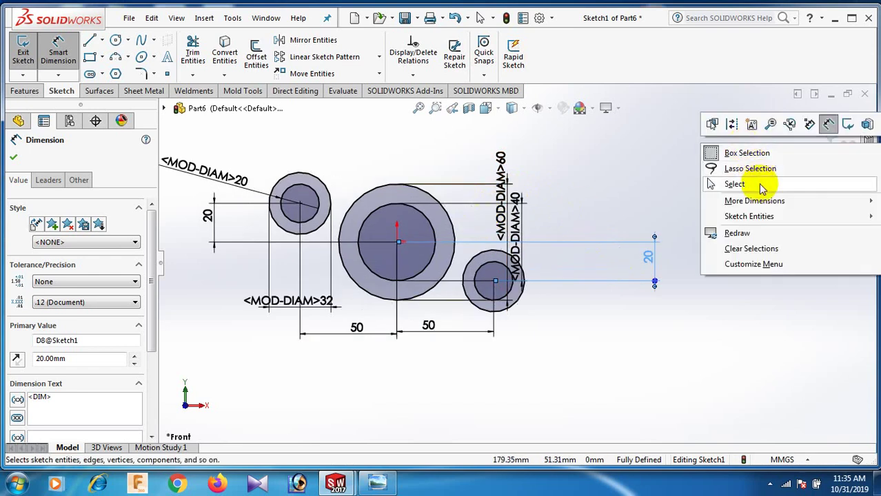
{"action": "left_click", "coordinate": [760, 186]}
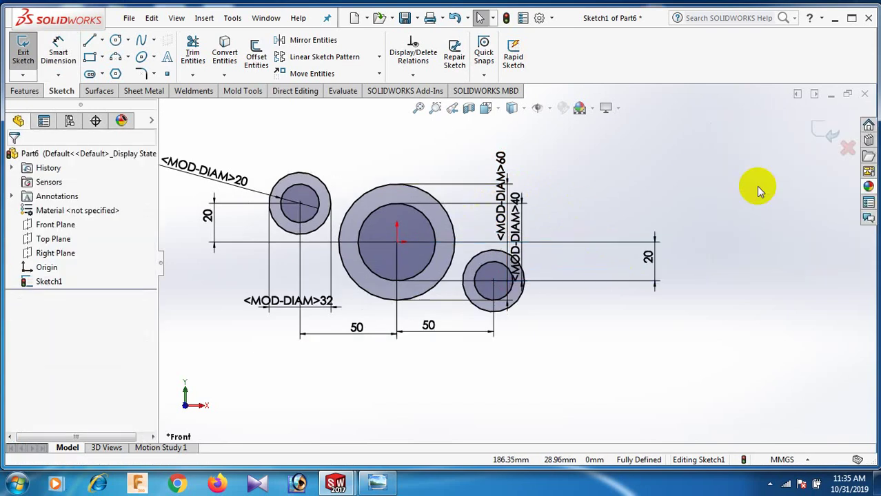
- Sketch a 3 Point Arc of about 64 mm radius over the top, from the left outer circle to the central outer circle
{"action": "left_click", "coordinate": [129, 58]}
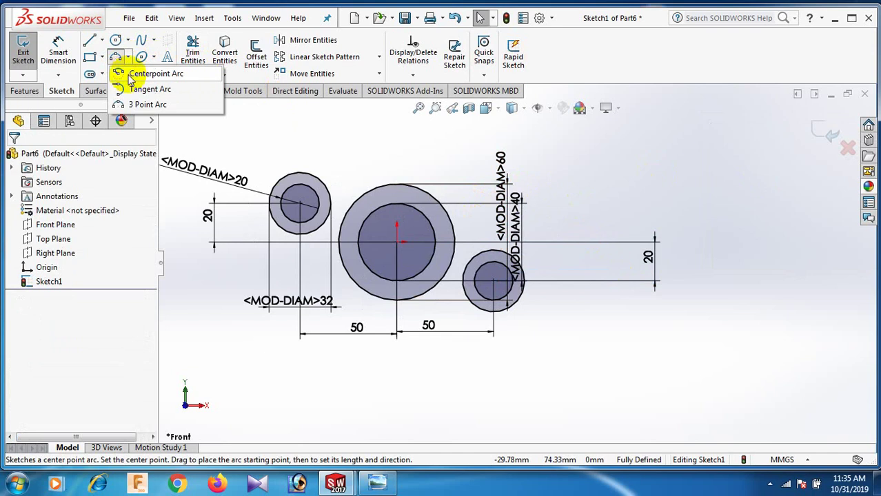
{"action": "left_click", "coordinate": [116, 102]}
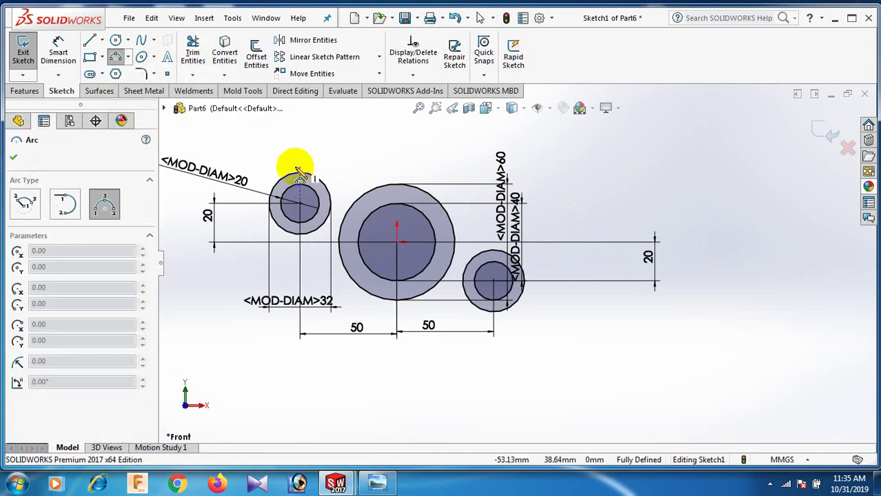
{"action": "left_click", "coordinate": [300, 172]}
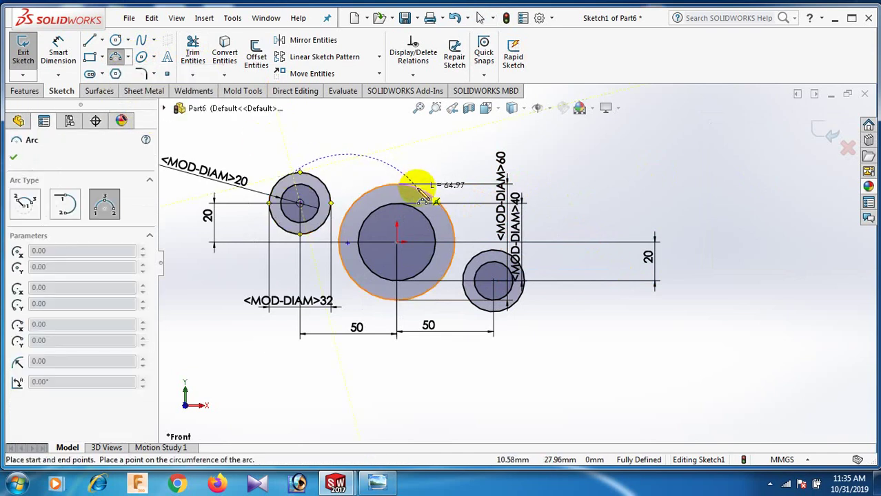
{"action": "left_click", "coordinate": [415, 185]}
{"action": "left_click", "coordinate": [374, 166]}
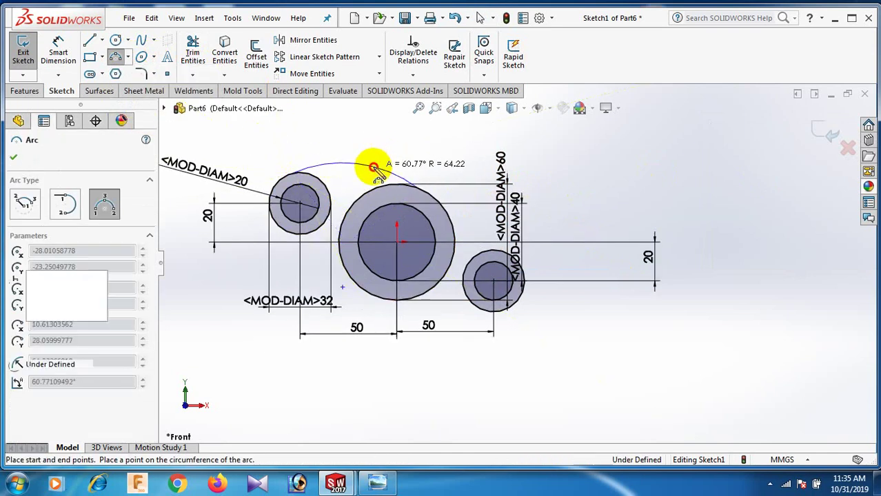
{"action": "right_click", "coordinate": [374, 167]}
{"action": "left_click", "coordinate": [414, 181]}
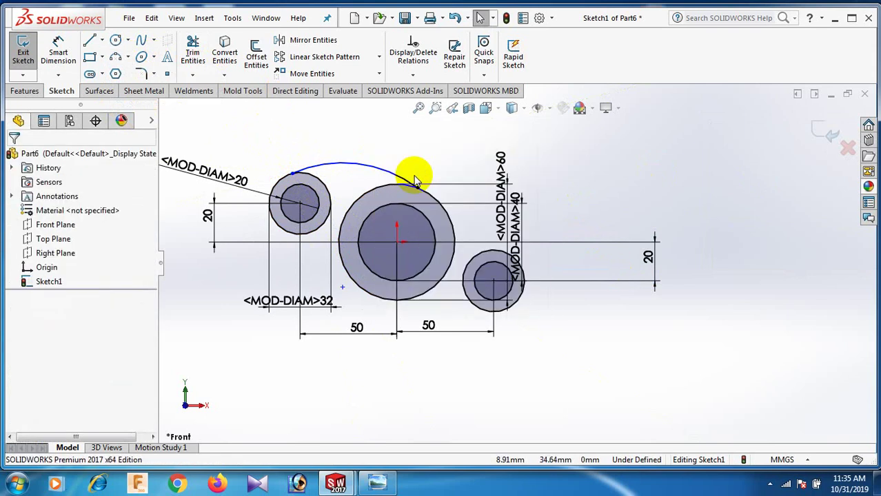
{"action": "left_click", "coordinate": [126, 57]}
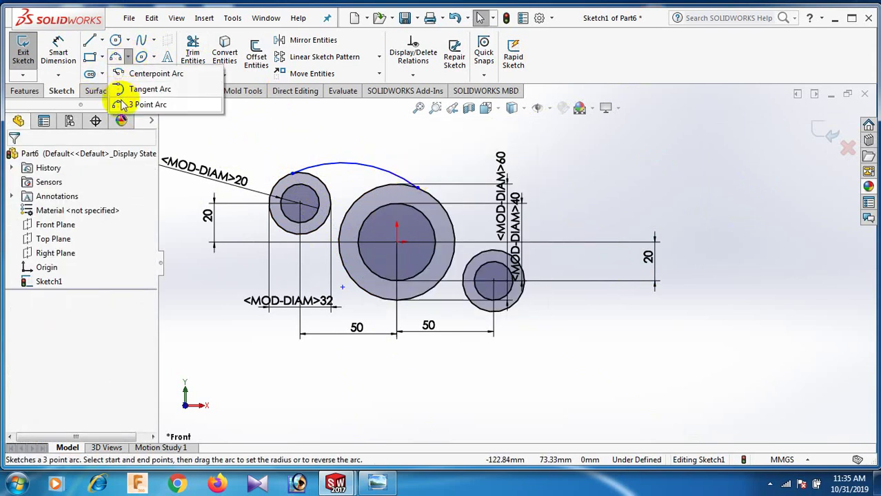
{"action": "left_click", "coordinate": [380, 137]}
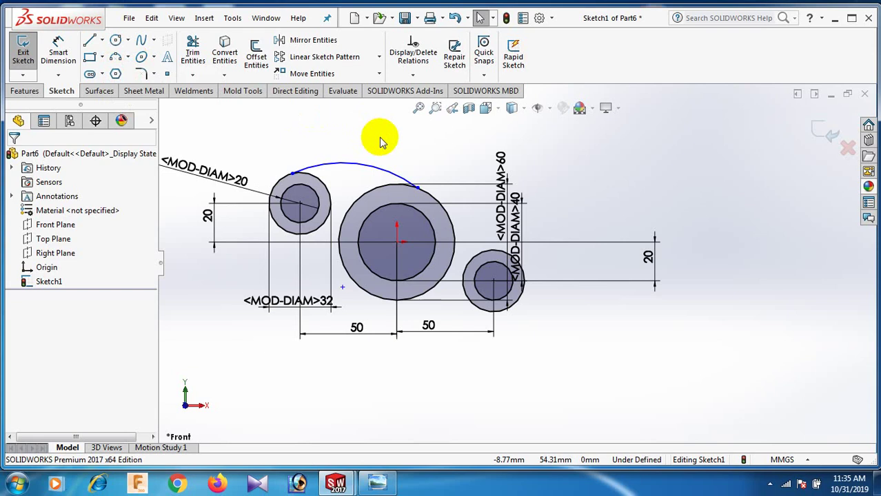
- Apply a Tangent relation between the upper connecting arc and the left pair's outer circle
{"action": "scroll", "coordinate": [345, 161], "scroll_direction": "down", "scroll_amount": 1}
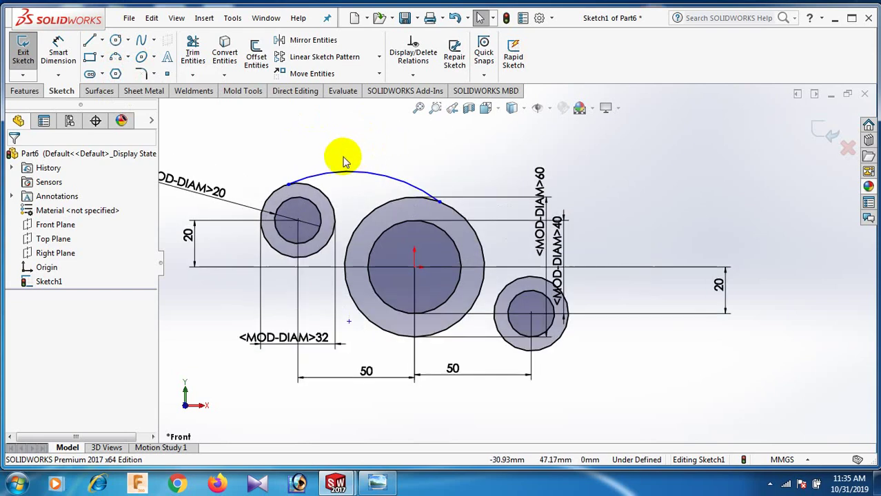
{"action": "left_click", "coordinate": [329, 173]}
{"action": "left_click", "coordinate": [319, 189]}
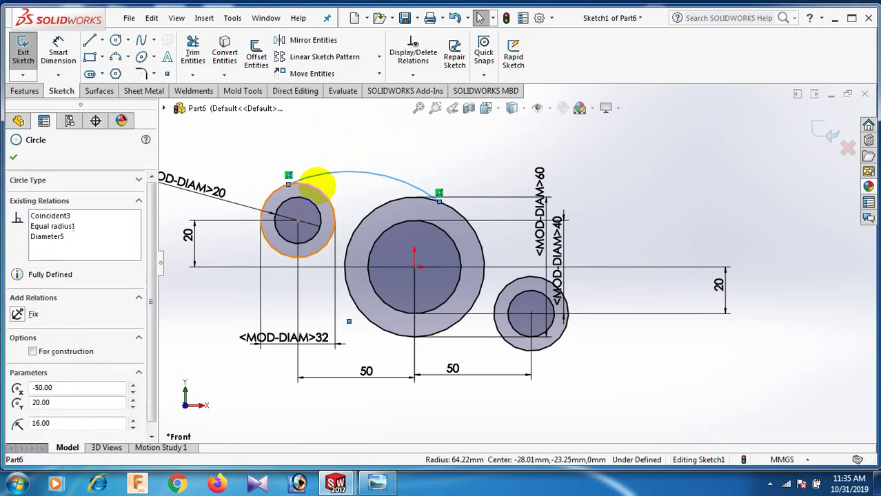
{"action": "left_click", "coordinate": [345, 125]}
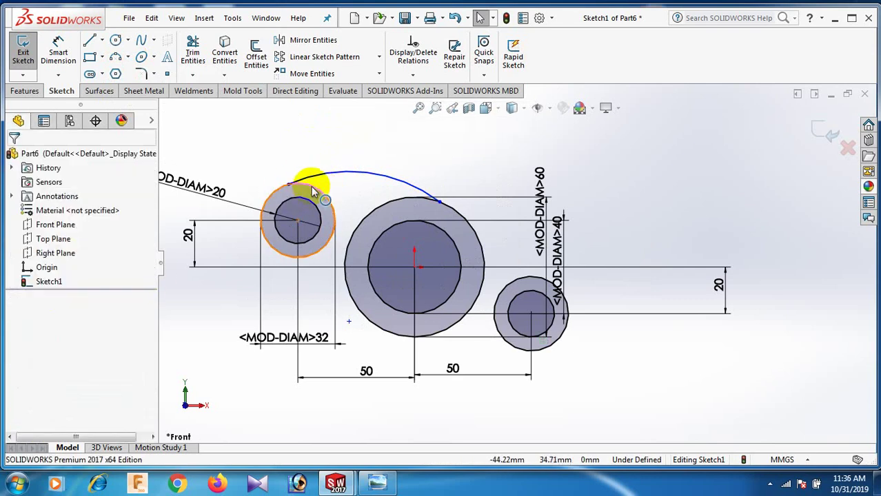
{"action": "left_click", "coordinate": [312, 186]}
{"action": "left_click", "coordinate": [308, 177], "text": "ctrl"}
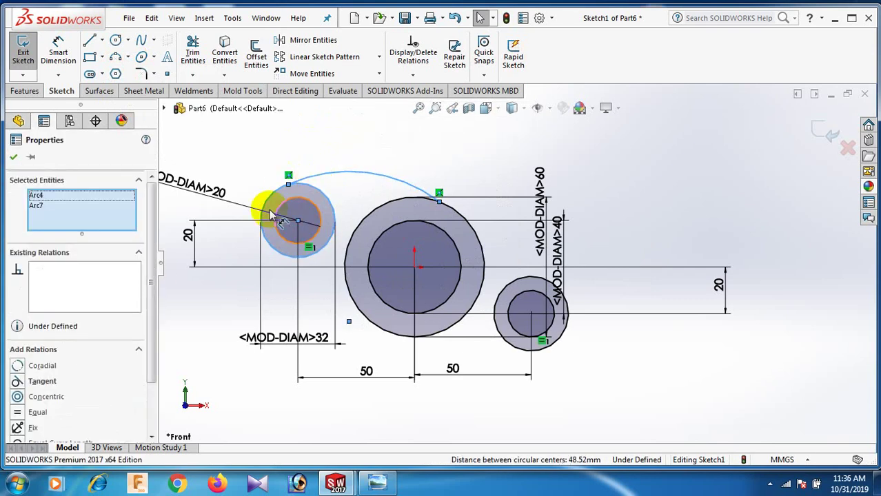
{"action": "left_click", "coordinate": [15, 383]}
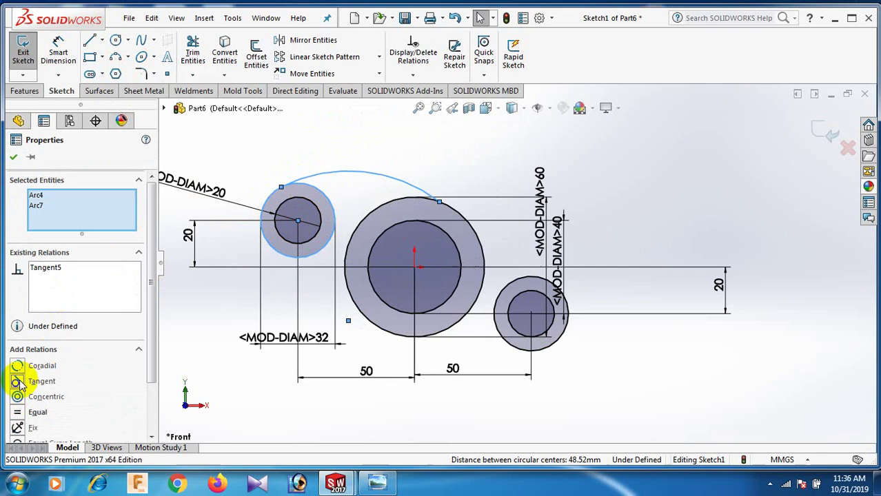
- Apply a Tangent relation between the upper connecting arc and the central pair's outer circle
{"action": "left_click", "coordinate": [372, 166]}
{"action": "left_click", "coordinate": [397, 185]}
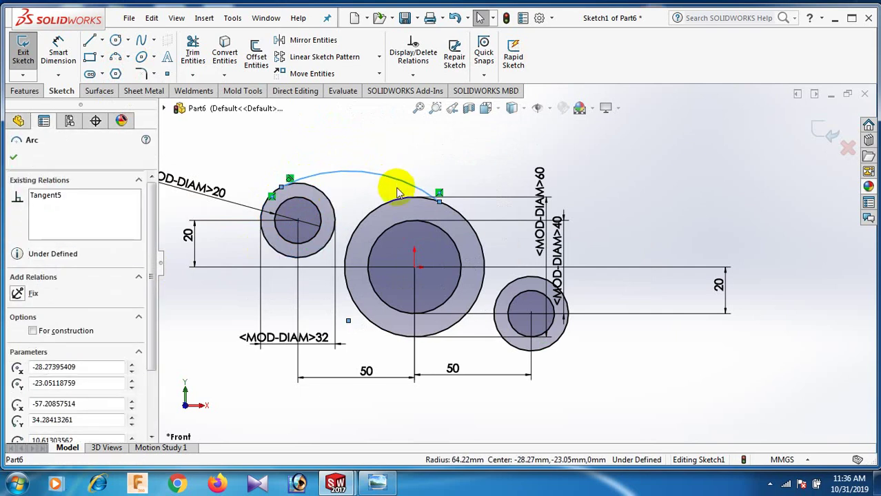
{"action": "left_click", "coordinate": [402, 200], "text": "ctrl"}
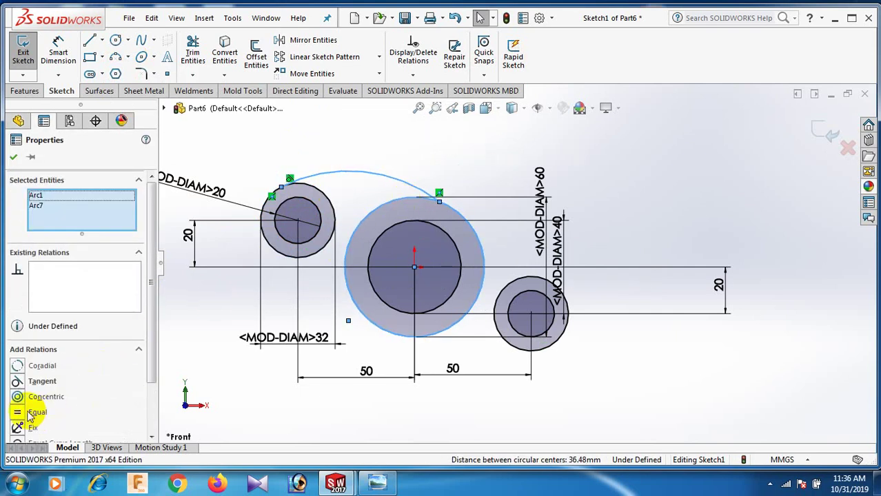
{"action": "left_click", "coordinate": [19, 383]}
{"action": "right_click_drag", "start_coordinate": [177, 394], "coordinate": [210, 265]}
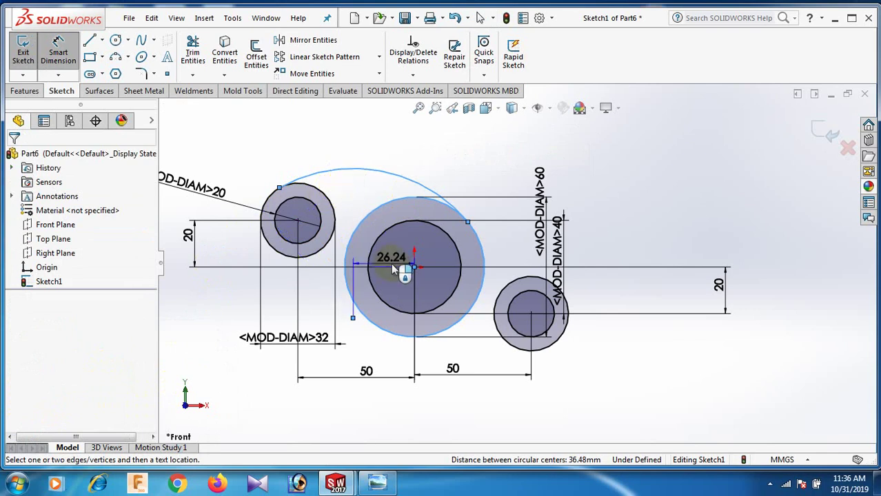
{"action": "left_click", "coordinate": [398, 355]}
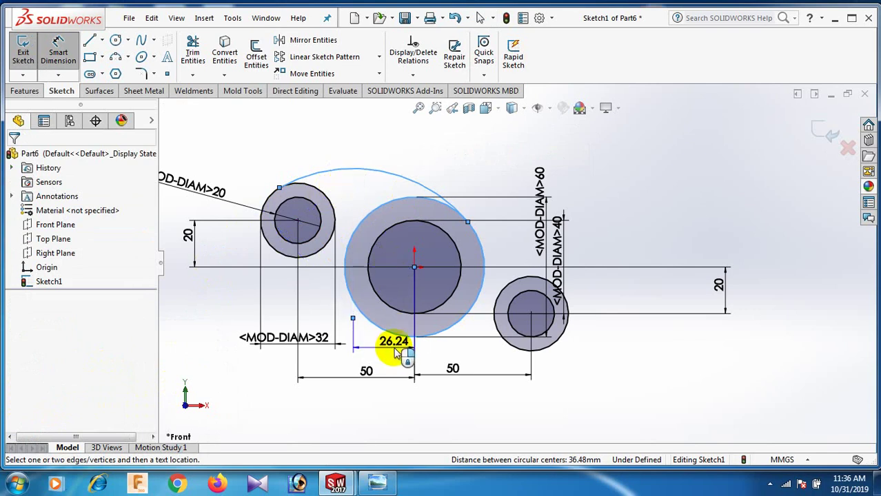
{"action": "key", "text": "Delete"}
{"action": "left_click", "coordinate": [473, 250]}
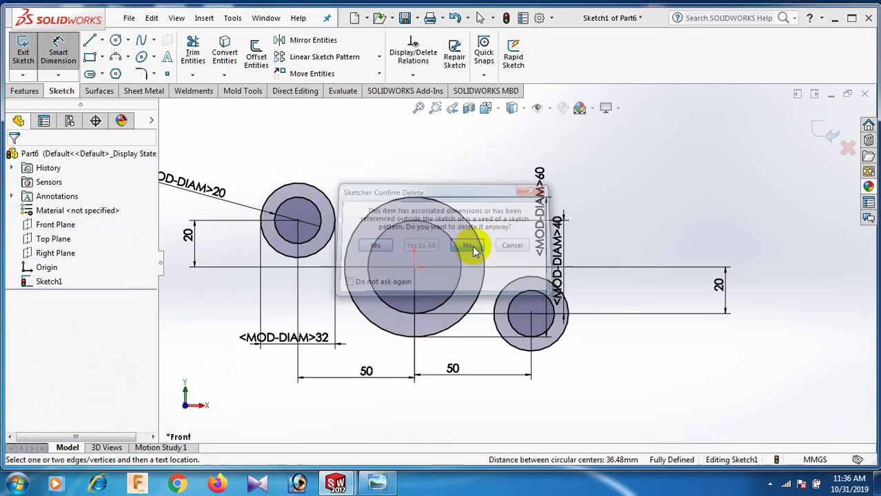
{"action": "right_click_drag", "start_coordinate": [649, 234], "coordinate": [641, 136]}
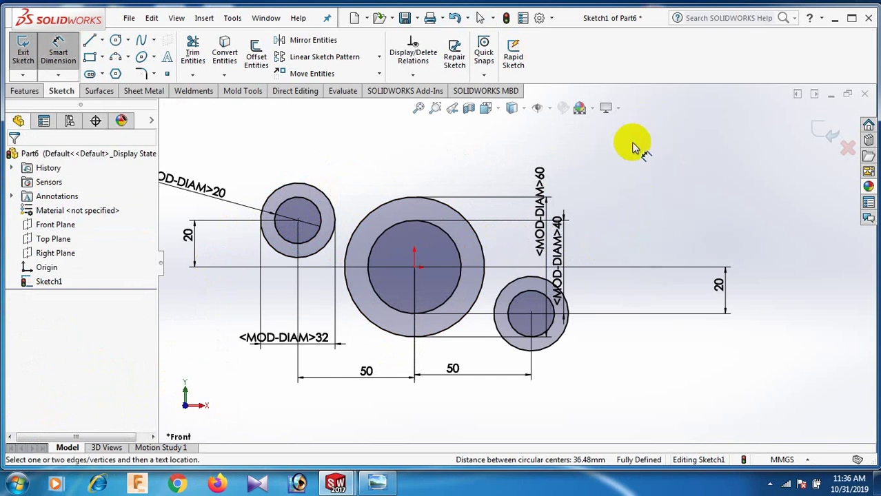
{"action": "key", "text": "ctrl+z"}
{"action": "key", "text": "Escape"}
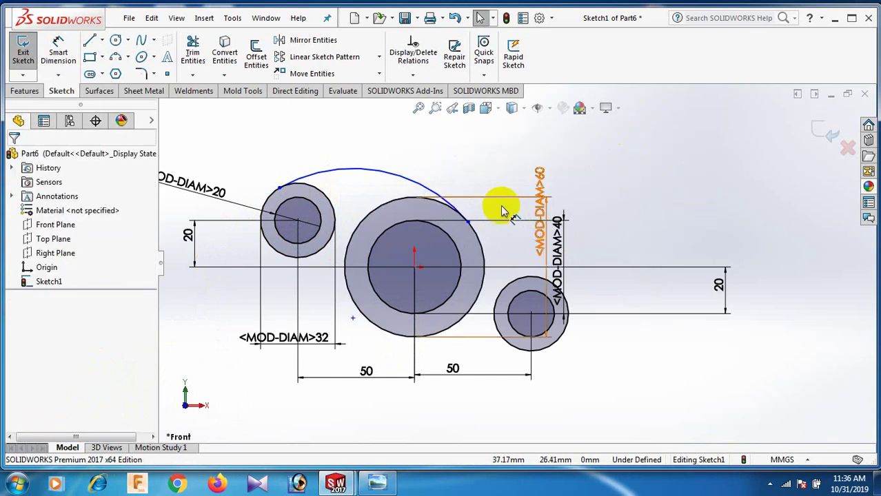
- Try to dimension the upper connecting arc with a radius of 32 mm
{"action": "left_click", "coordinate": [425, 191]}
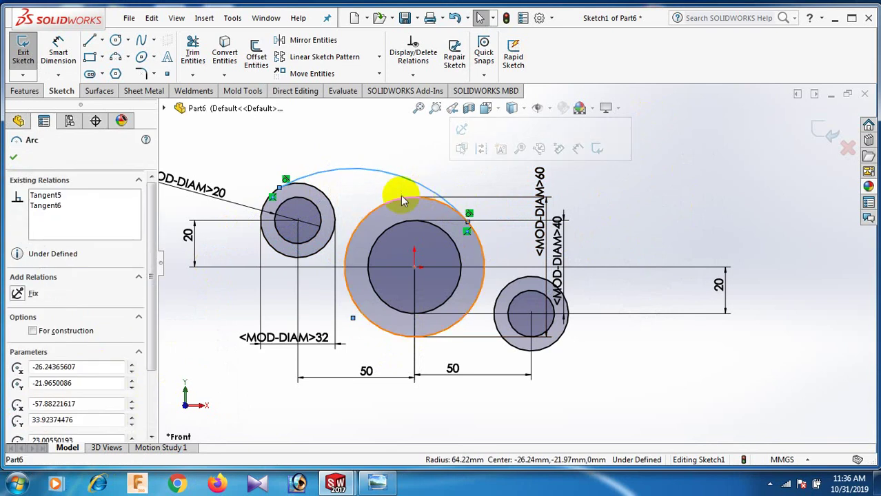
{"action": "left_click", "coordinate": [689, 215]}
{"action": "right_click_drag", "start_coordinate": [689, 214], "coordinate": [680, 129]}
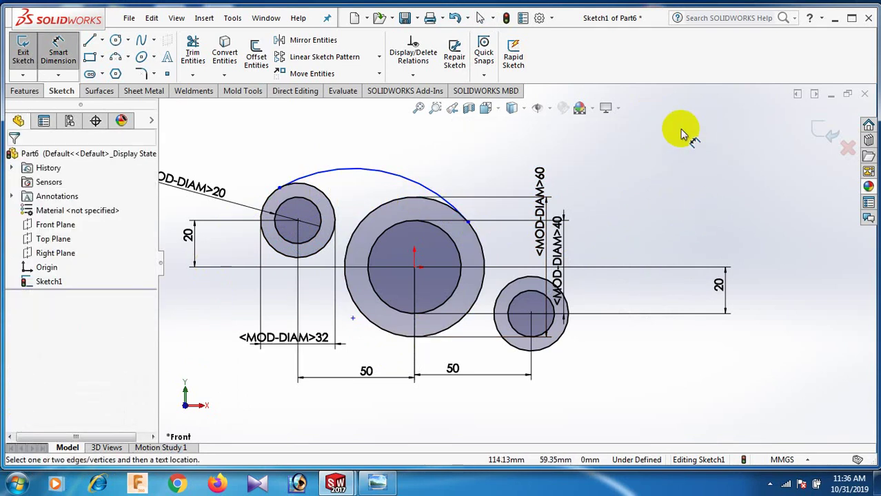
{"action": "left_click", "coordinate": [417, 184]}
{"action": "left_click", "coordinate": [430, 150]}
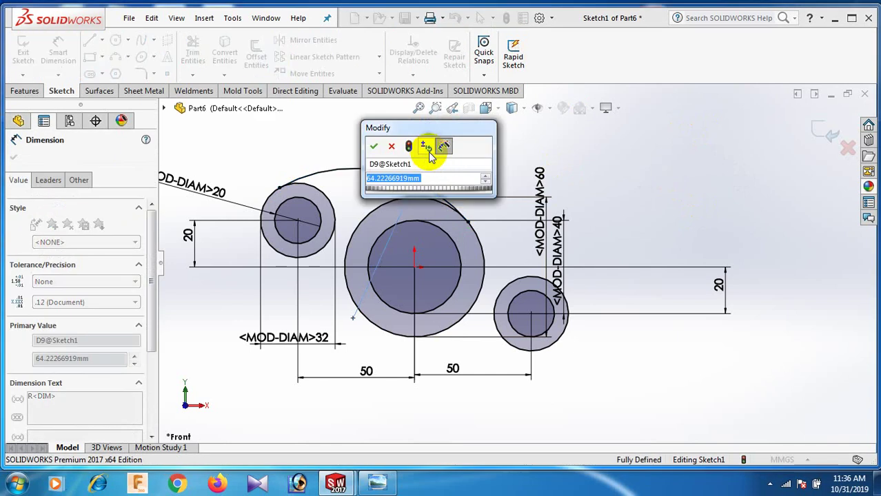
{"action": "type", "text": "3"}
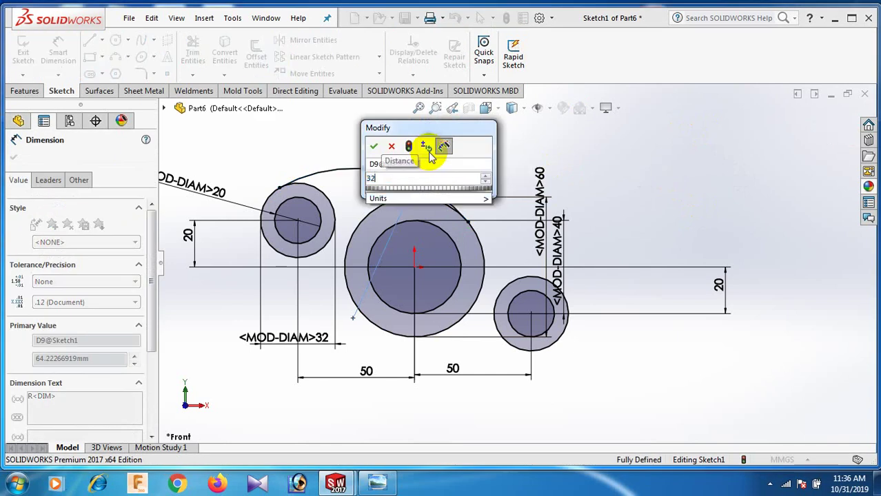
{"action": "type", "text": "2"}
{"action": "key", "text": "Return"}
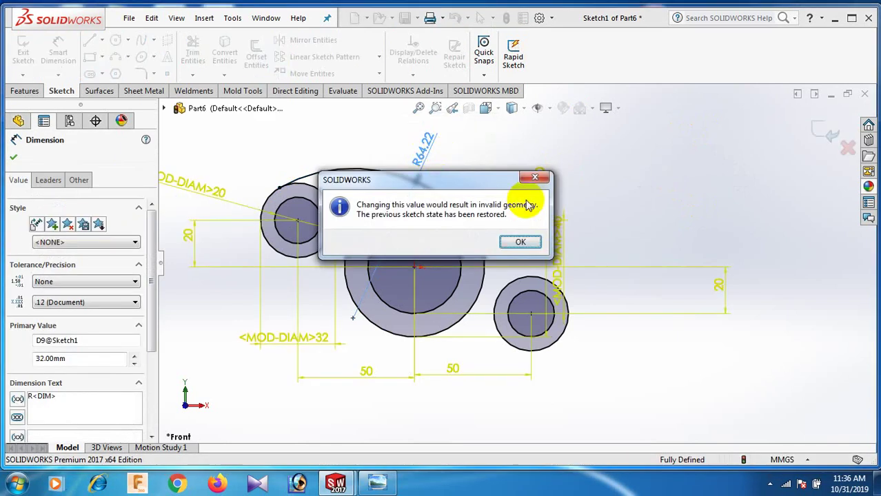
{"action": "left_click", "coordinate": [520, 242]}
{"action": "left_click", "coordinate": [617, 187]}
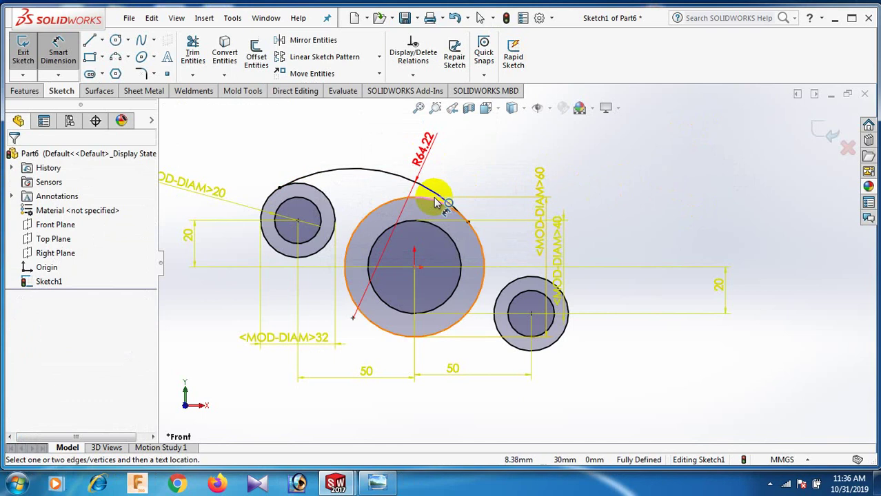
- Delete the upper connecting arc along with its radius dimension and stop dimensioning
{"action": "left_click", "coordinate": [333, 172]}
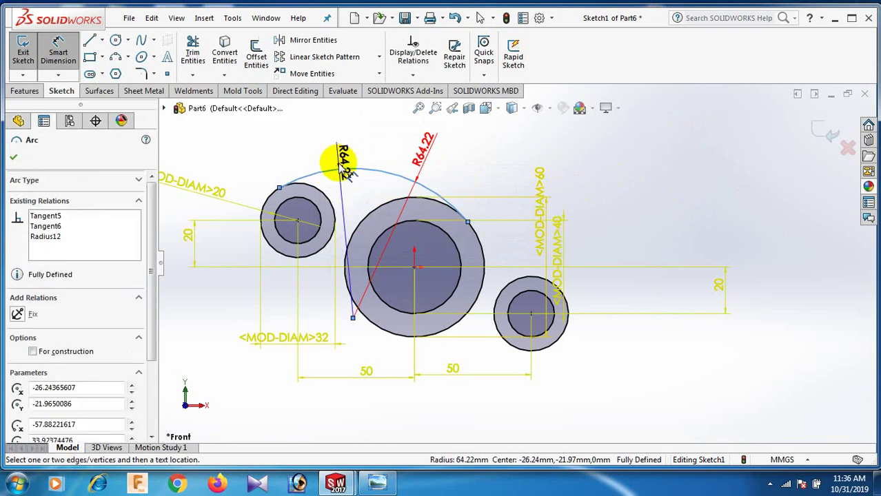
{"action": "key", "text": "Delete"}
{"action": "left_click", "coordinate": [374, 244]}
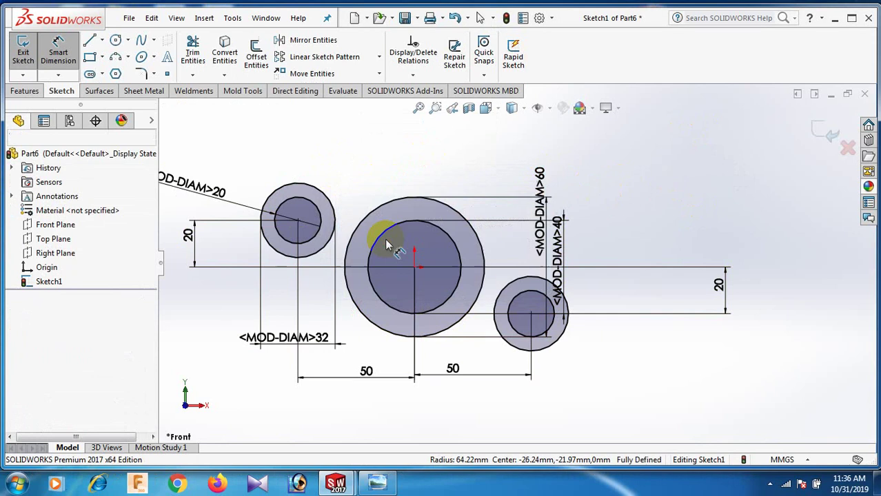
{"action": "scroll", "coordinate": [482, 231], "scroll_direction": "up", "scroll_amount": 3}
{"action": "scroll", "coordinate": [452, 246], "scroll_direction": "down", "scroll_amount": 2}
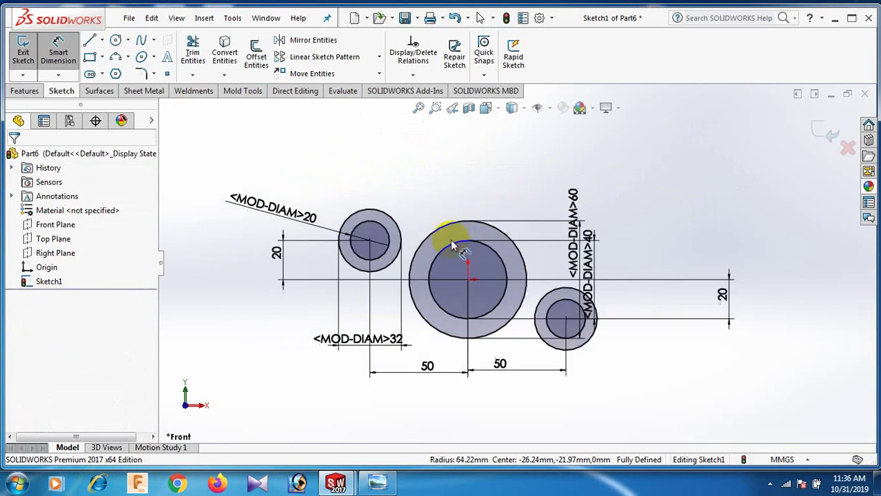
{"action": "right_click", "coordinate": [433, 169]}
{"action": "left_click", "coordinate": [468, 203]}
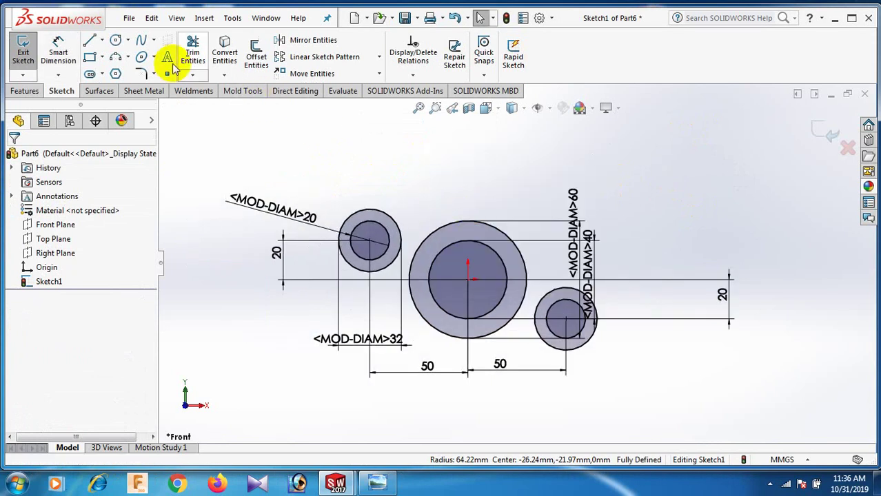
- Sketch a replacement 3 Point Arc over the left and central outer circles, and undo back to the original tangent arc
{"action": "left_click", "coordinate": [115, 56]}
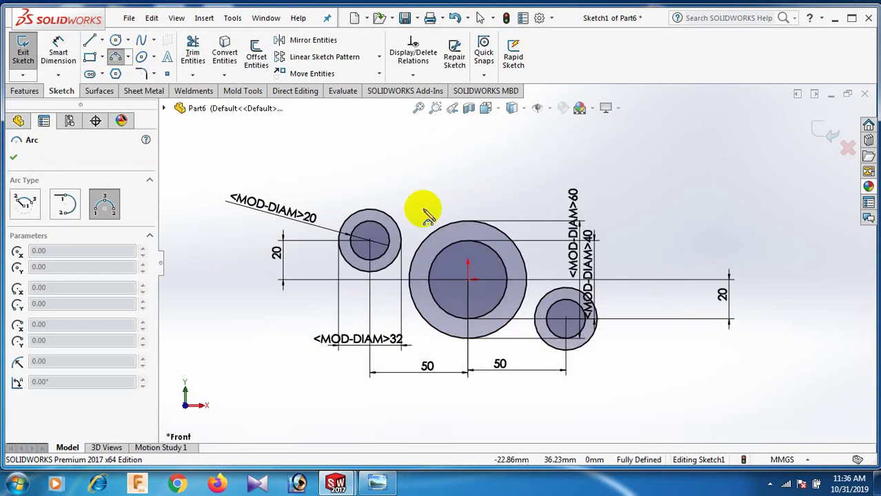
{"action": "left_click", "coordinate": [366, 207]}
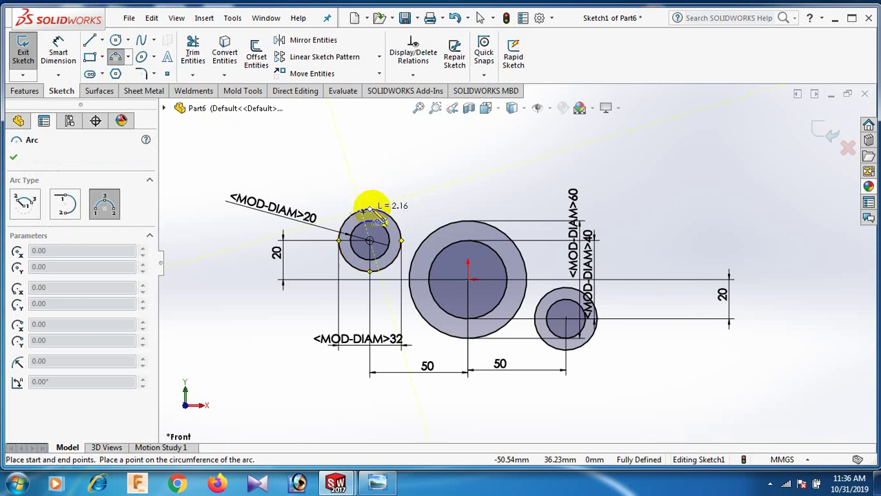
{"action": "left_click", "coordinate": [491, 226]}
{"action": "left_click", "coordinate": [431, 200]}
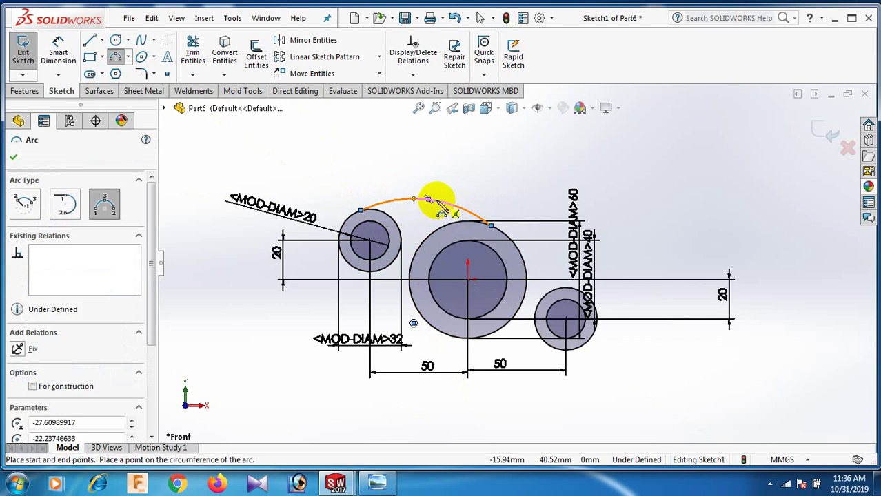
{"action": "right_click", "coordinate": [555, 172]}
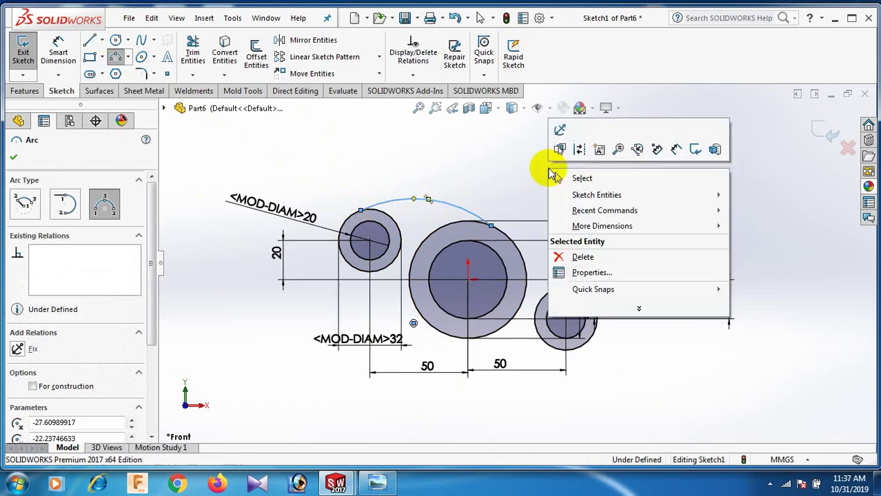
{"action": "left_click", "coordinate": [590, 183]}
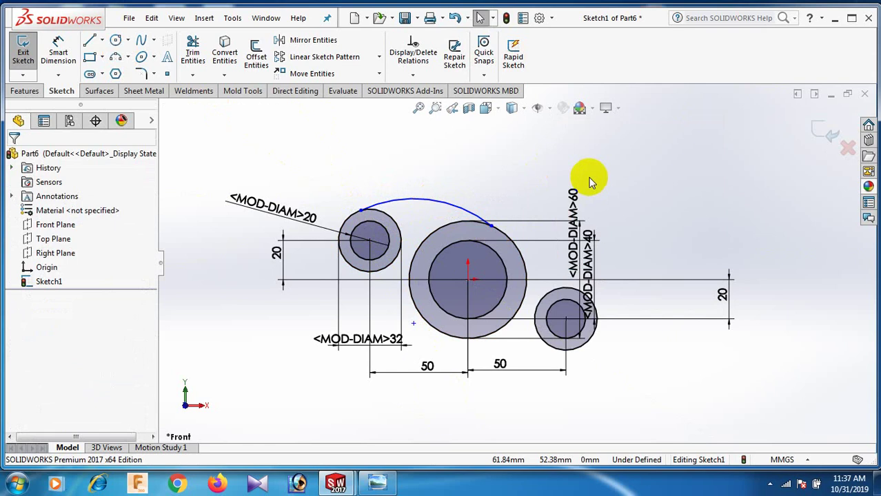
{"action": "key", "text": "ctrl+z"}
{"action": "key", "text": "ctrl+y"}
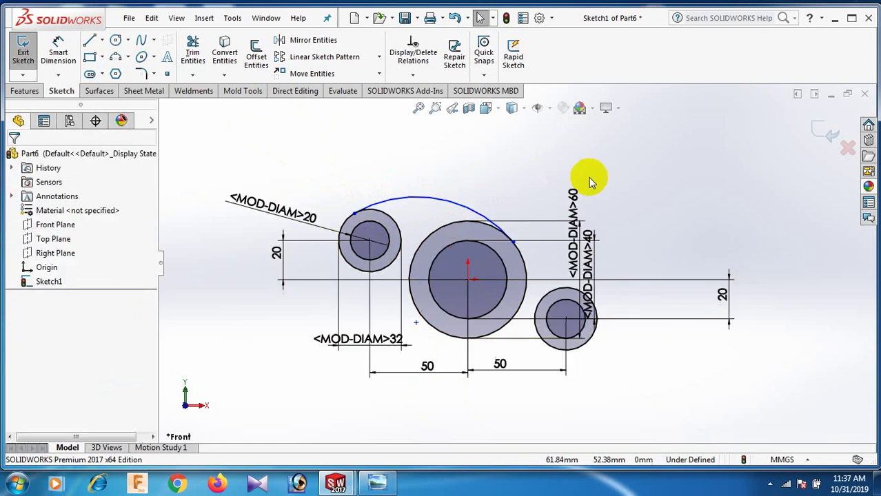
- Dimension the upper connecting arc with a radius of 80 mm and finish dimensioning
{"action": "right_click_drag", "start_coordinate": [678, 226], "coordinate": [674, 163]}
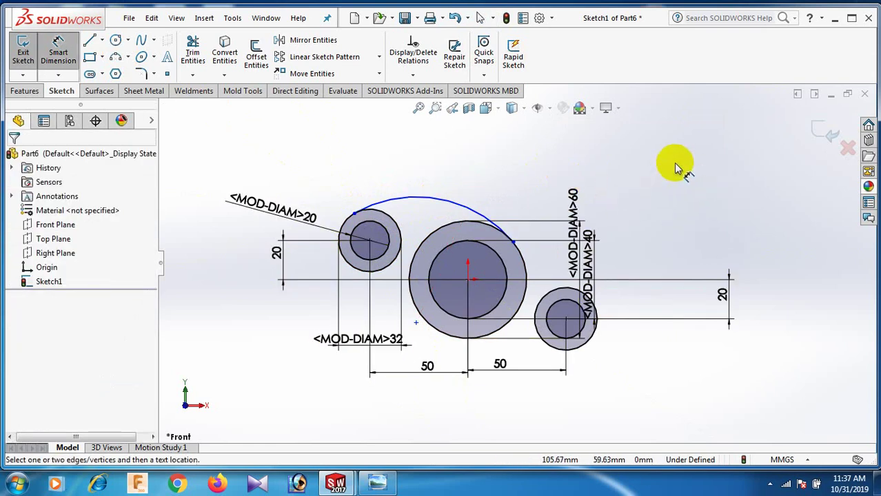
{"action": "left_click", "coordinate": [453, 204]}
{"action": "left_click", "coordinate": [490, 173]}
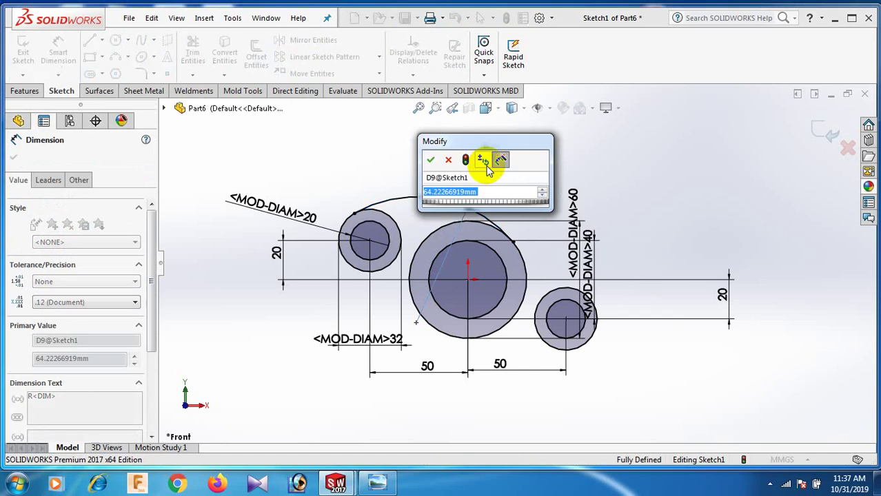
{"action": "type", "text": "80"}
{"action": "key", "text": "Return"}
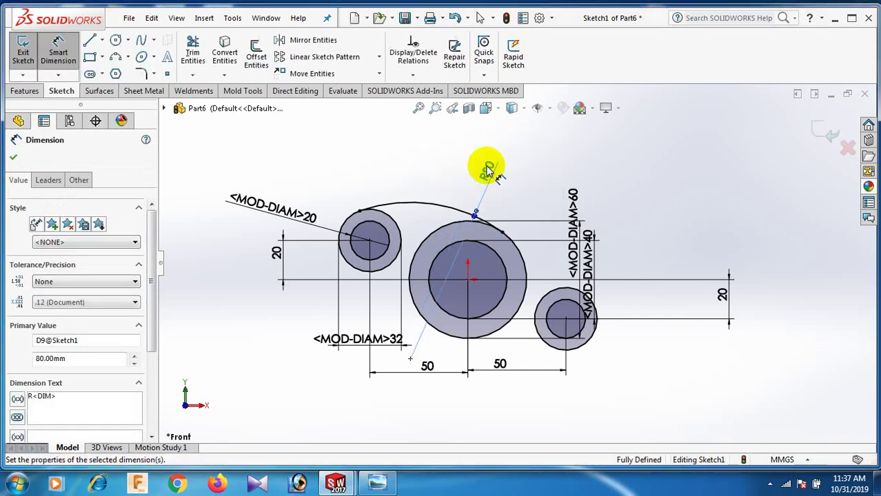
{"action": "left_click", "coordinate": [662, 147]}
{"action": "right_click", "coordinate": [663, 148]}
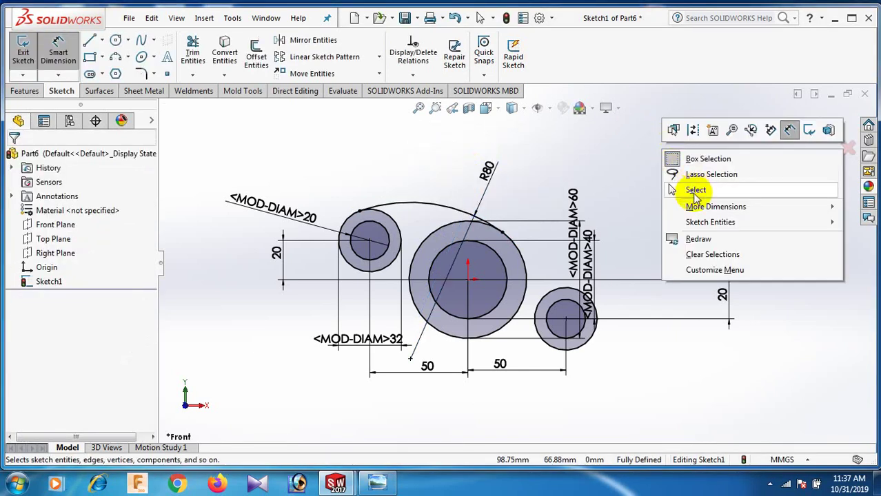
{"action": "left_click", "coordinate": [668, 187]}
- Sketch a 3 Point Arc of about 71 mm radius between the undersides of the left and central outer circles
{"action": "key", "text": "f"}
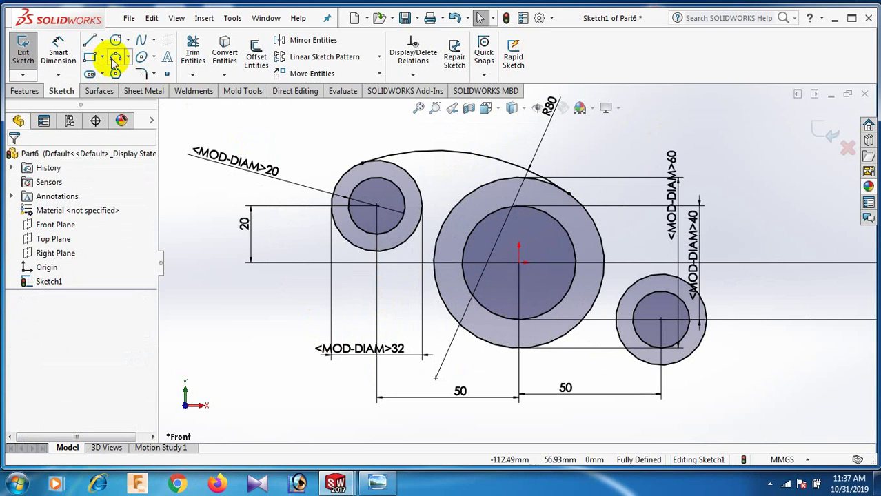
{"action": "left_click", "coordinate": [141, 74]}
{"action": "left_click", "coordinate": [388, 252]}
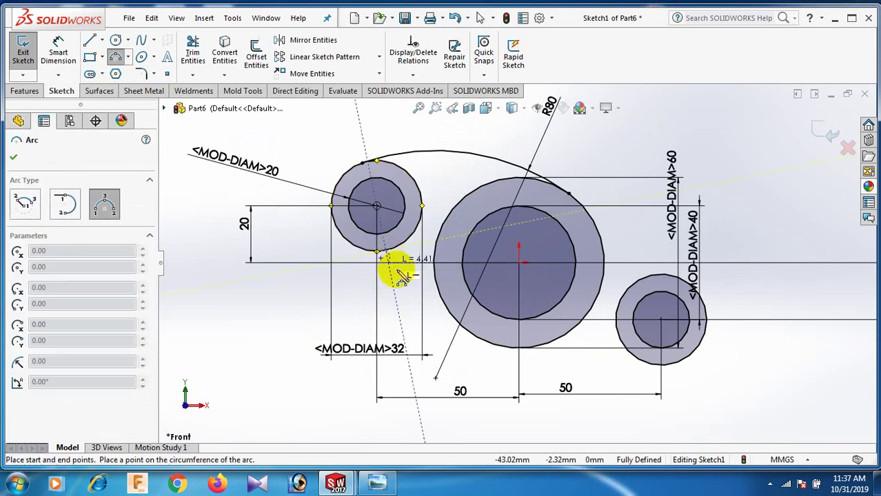
{"action": "left_click", "coordinate": [437, 290]}
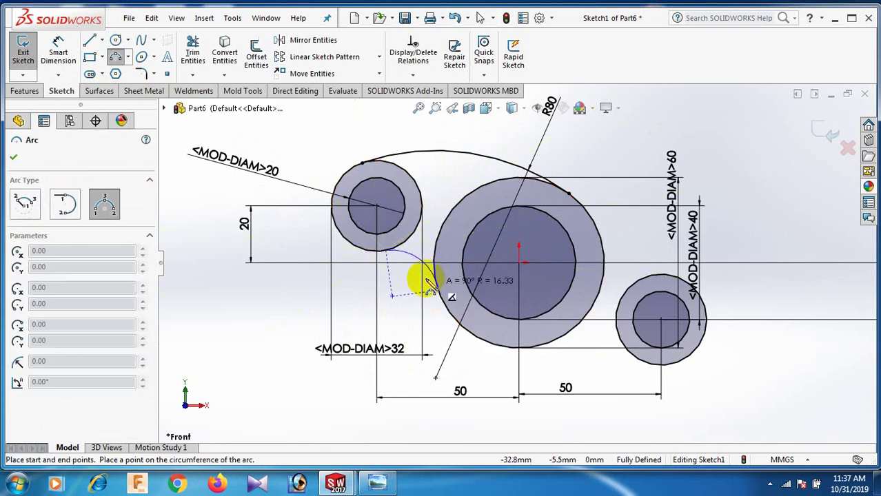
{"action": "left_click", "coordinate": [420, 274]}
{"action": "right_click", "coordinate": [419, 271]}
{"action": "left_click", "coordinate": [434, 277]}
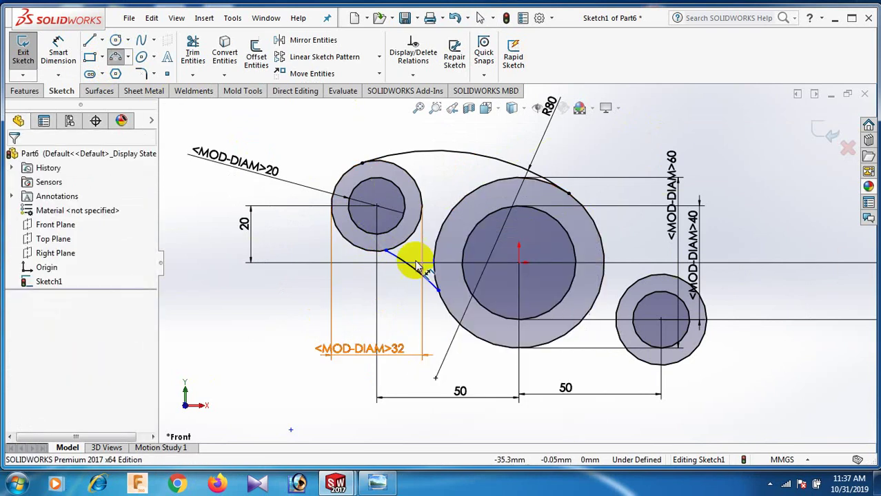
- Make the lower connecting arc tangent to both the left outer circle and the central outer circle
{"action": "scroll", "coordinate": [407, 269], "scroll_direction": "down", "scroll_amount": 3}
{"action": "left_click", "coordinate": [413, 266]}
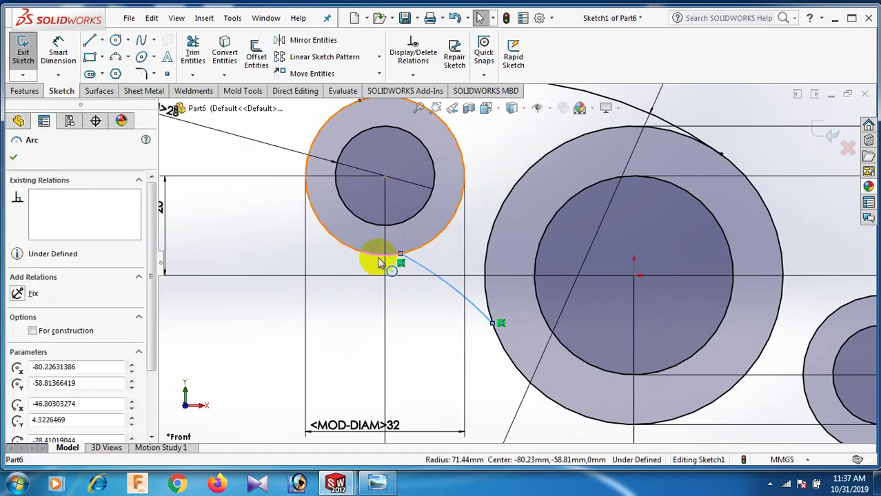
{"action": "left_click", "coordinate": [388, 256], "text": "ctrl"}
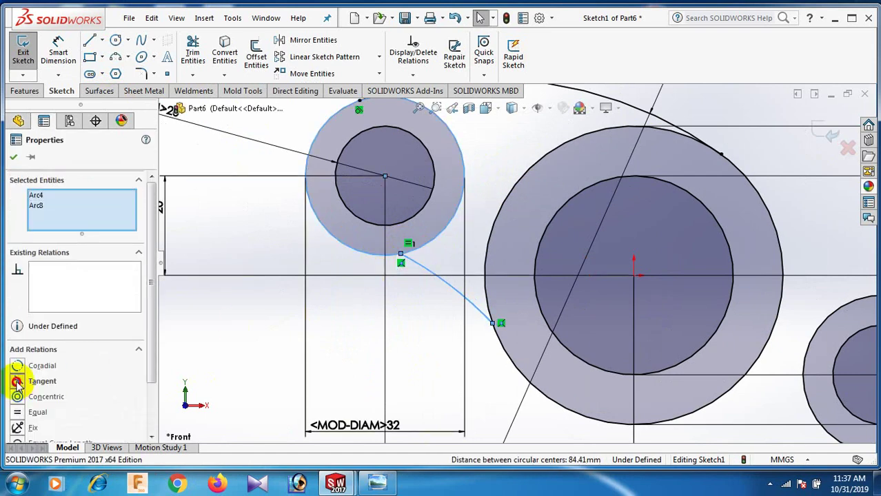
{"action": "left_click", "coordinate": [16, 383]}
{"action": "left_click", "coordinate": [454, 354]}
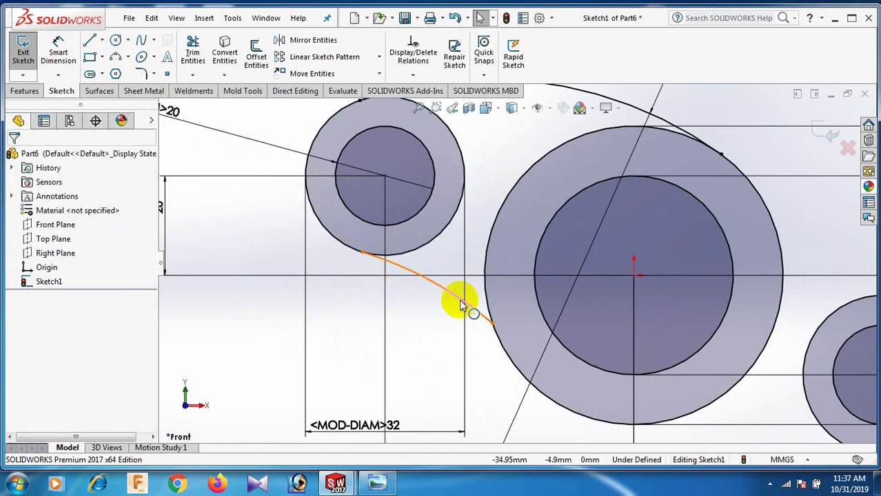
{"action": "left_click", "coordinate": [460, 303]}
{"action": "left_click", "coordinate": [487, 310], "text": "ctrl"}
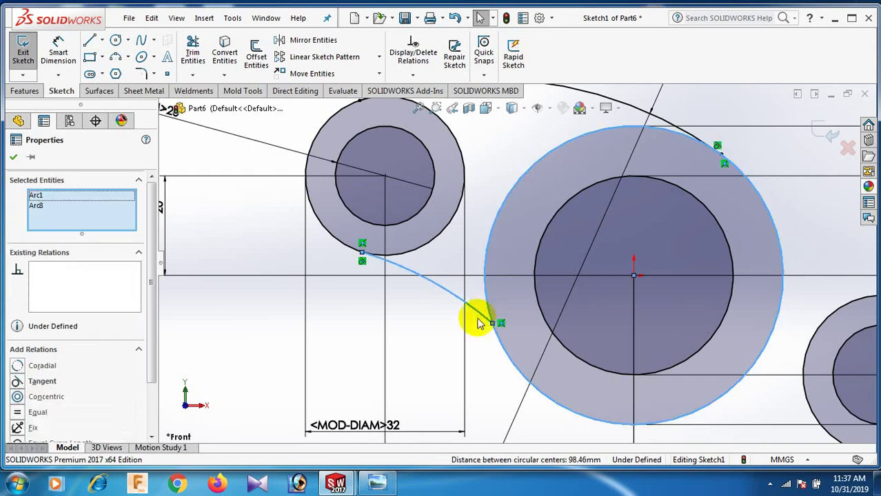
{"action": "left_click", "coordinate": [17, 379]}
{"action": "left_click", "coordinate": [417, 339]}
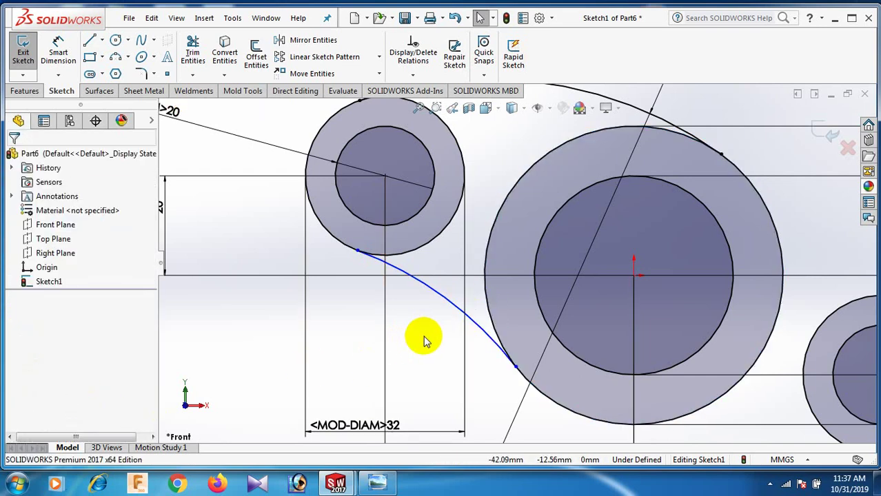
- Dimension the lower left connecting arc with a radius of 30 mm and finish dimensioning
{"action": "right_click_drag", "start_coordinate": [419, 339], "coordinate": [428, 268]}
{"action": "left_click", "coordinate": [441, 307]}
{"action": "left_click", "coordinate": [430, 322]}
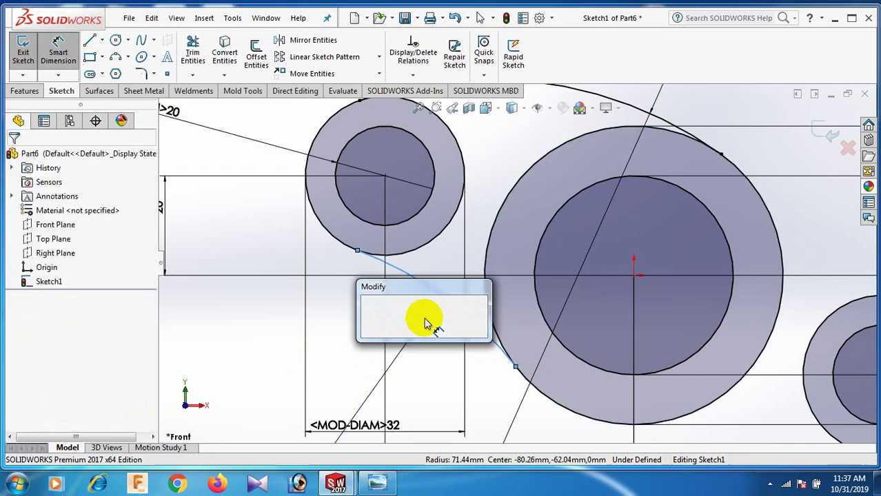
{"action": "type", "text": "30"}
{"action": "key", "text": "Return"}
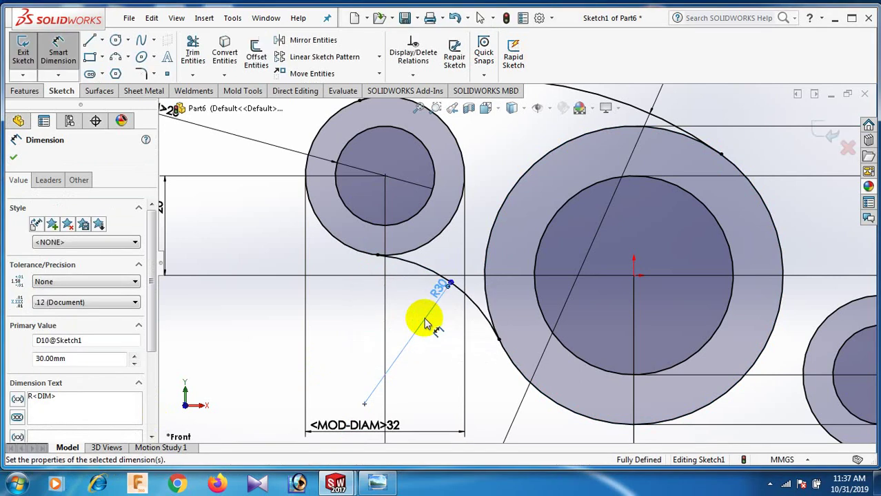
{"action": "key", "text": "f"}
{"action": "left_click", "coordinate": [783, 149]}
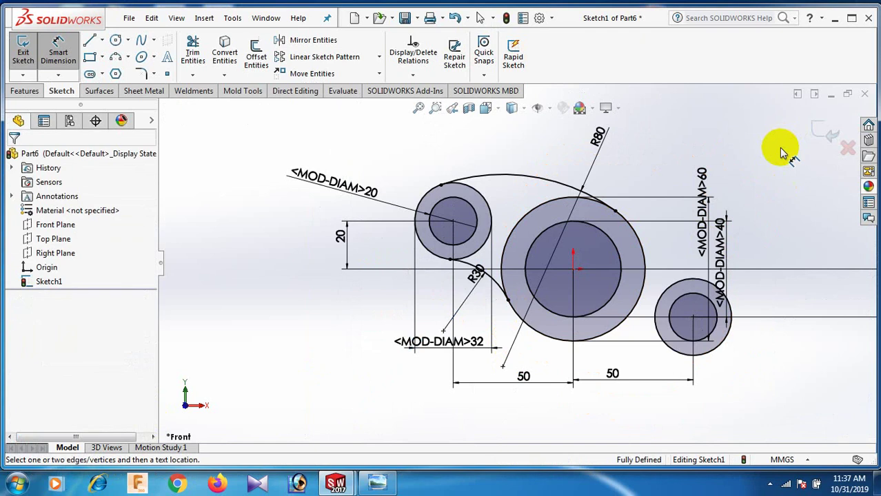
{"action": "right_click", "coordinate": [782, 148]}
{"action": "left_click", "coordinate": [758, 191]}
- Sketch a 3 Point Arc beneath the shape, joining the undersides of the central and right outer circles
{"action": "scroll", "coordinate": [738, 314], "scroll_direction": "down", "scroll_amount": 2}
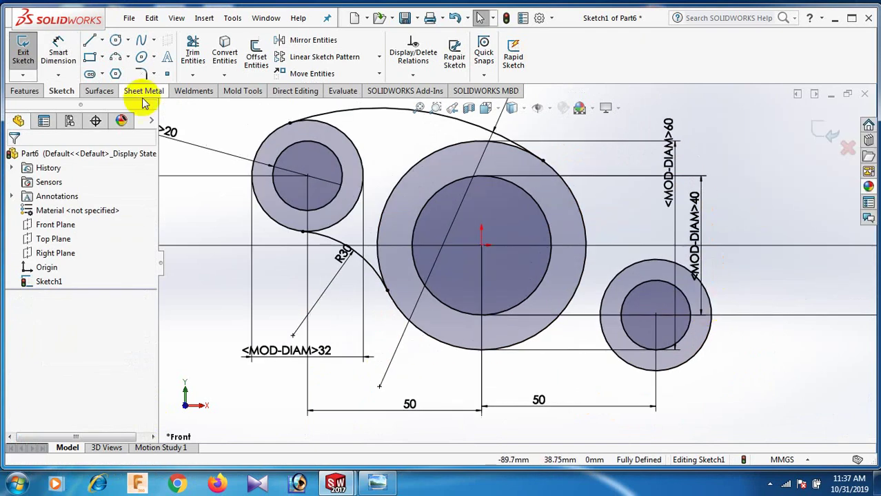
{"action": "left_click", "coordinate": [115, 58]}
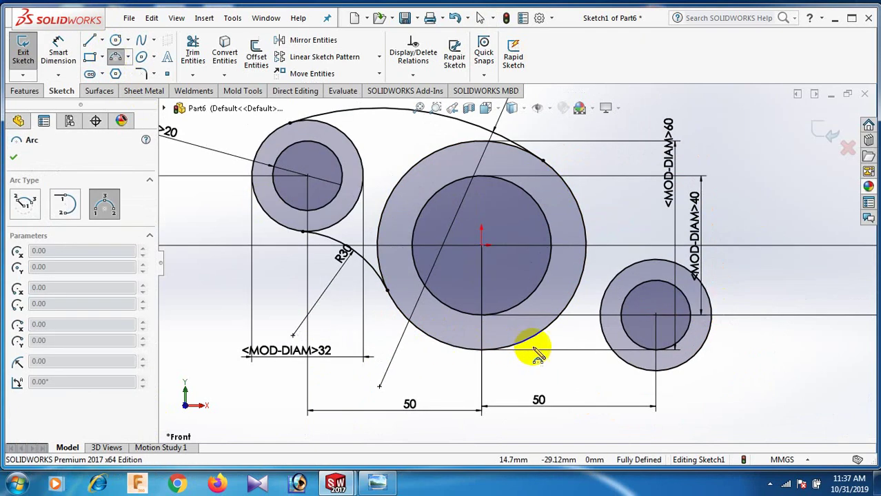
{"action": "left_click", "coordinate": [459, 350]}
{"action": "left_click", "coordinate": [634, 374]}
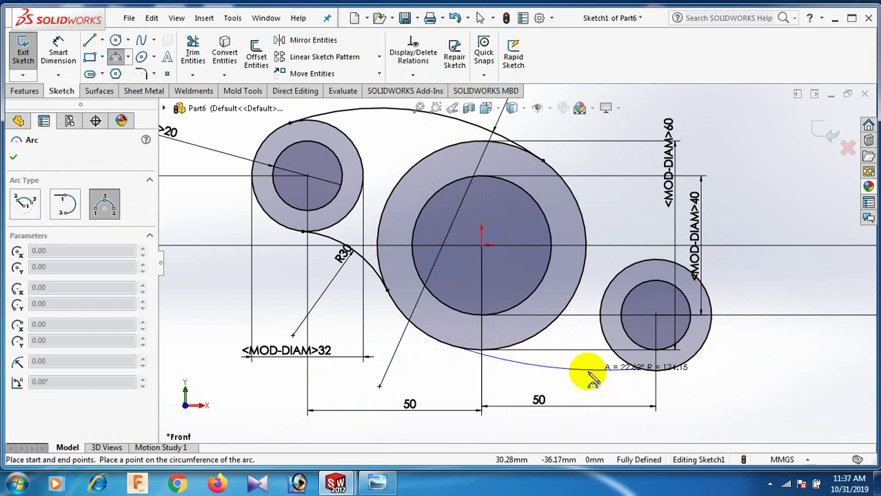
{"action": "right_click", "coordinate": [592, 350]}
{"action": "left_click", "coordinate": [610, 355]}
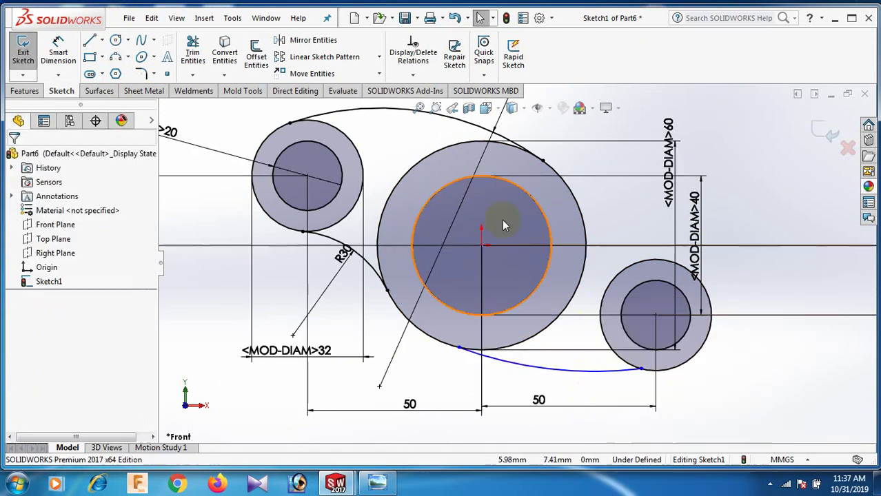
- Add an Equal relation between the upper R80 arc and the new arc beneath the central and right circles
{"action": "left_click", "coordinate": [391, 112]}
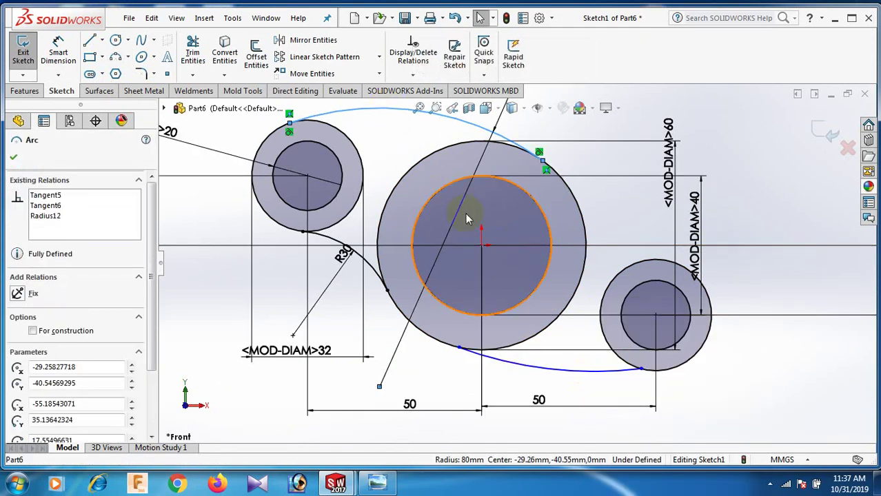
{"action": "left_click", "coordinate": [576, 374], "text": "ctrl"}
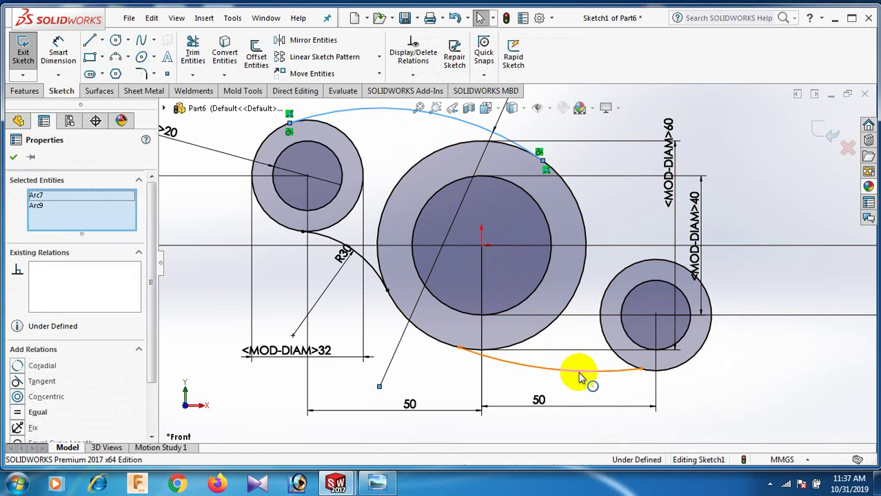
{"action": "left_click", "coordinate": [15, 413]}
{"action": "left_click", "coordinate": [693, 391]}
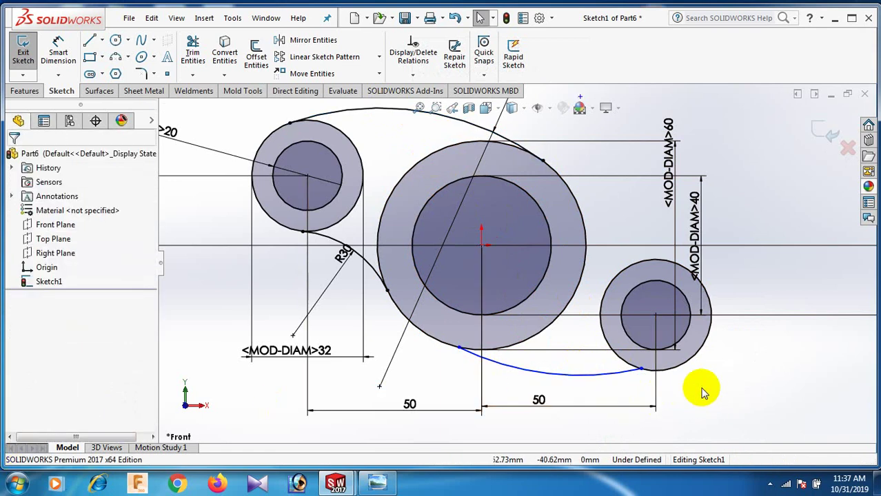
- Make the arc beneath the central and right circles tangent to both of their outer circles
{"action": "left_click", "coordinate": [484, 362]}
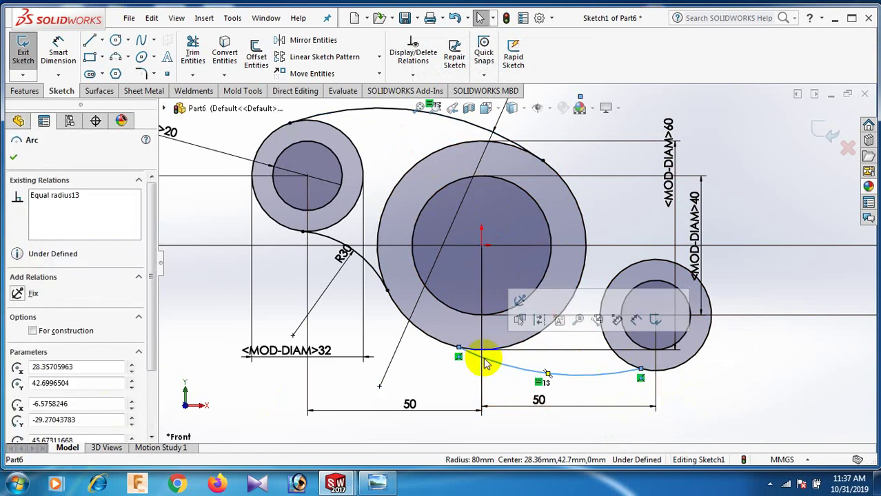
{"action": "left_click", "coordinate": [434, 343], "text": "ctrl"}
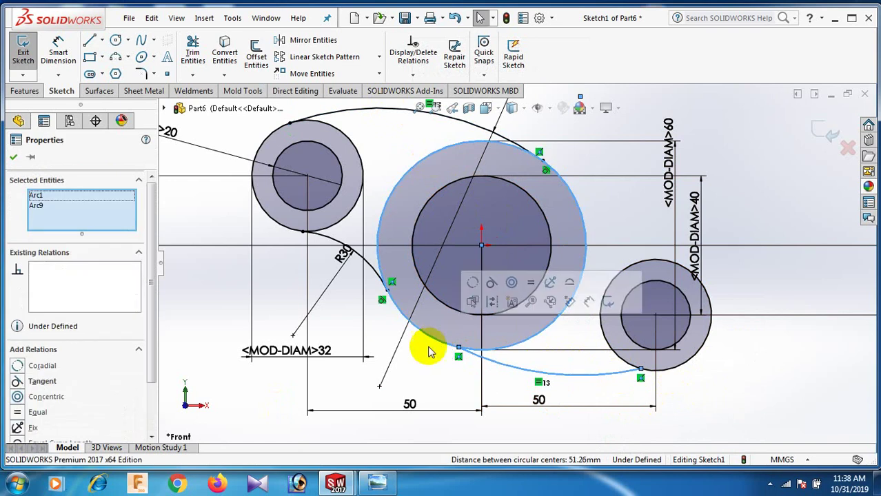
{"action": "left_click", "coordinate": [16, 383]}
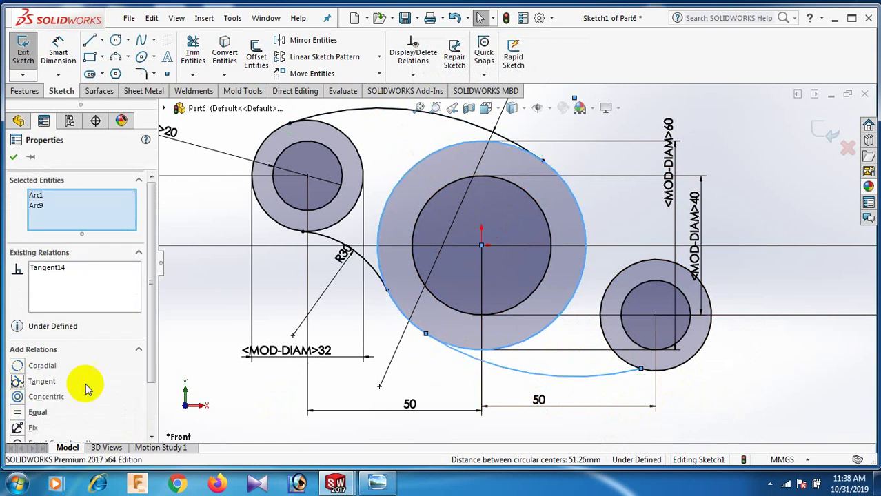
{"action": "left_click", "coordinate": [791, 380]}
{"action": "left_click", "coordinate": [615, 376]}
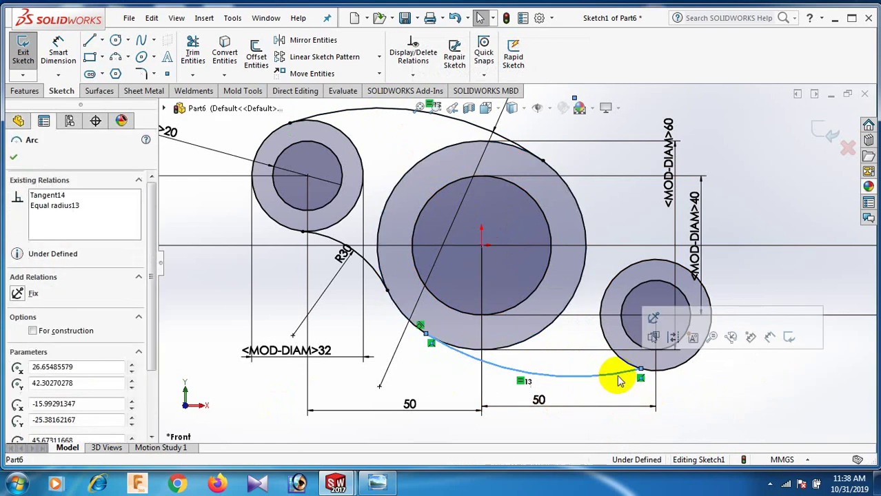
{"action": "left_click", "coordinate": [663, 376], "text": "ctrl"}
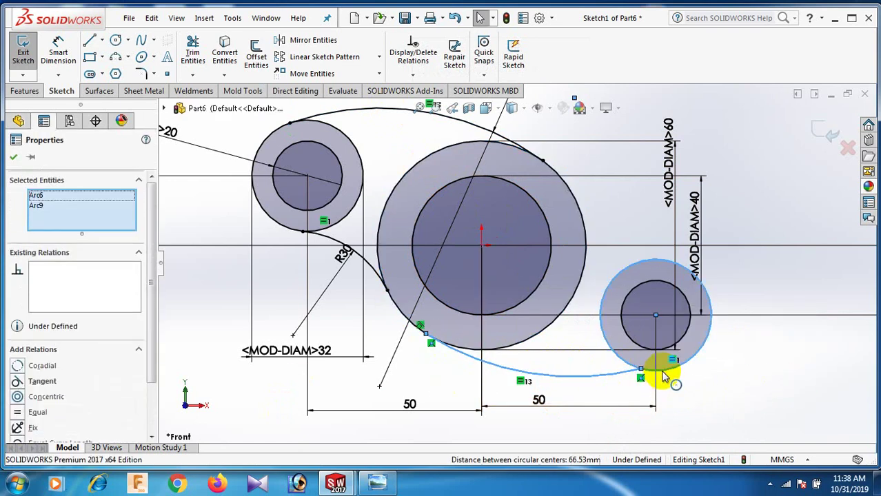
{"action": "left_click", "coordinate": [17, 381]}
{"action": "left_click", "coordinate": [758, 376]}
{"action": "key", "text": "f"}
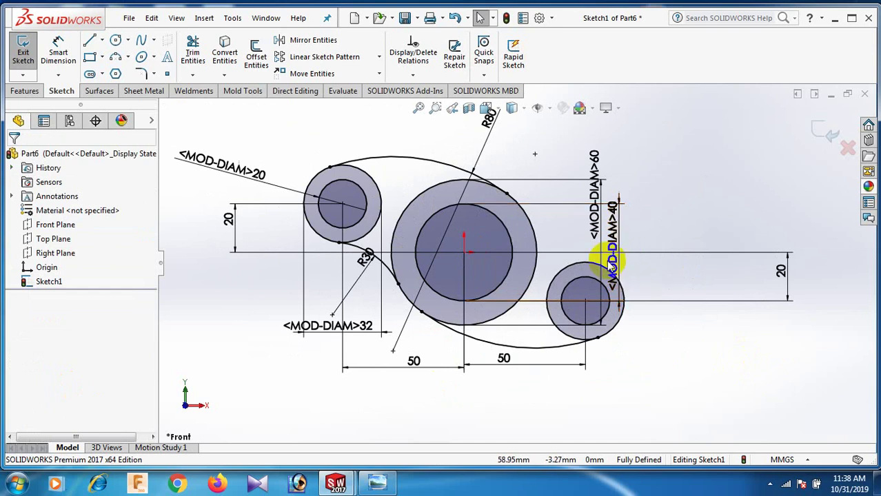
- Sketch a 3 Point Arc of about 14 mm radius between the upper sides of the central and right outer circles
{"action": "left_click", "coordinate": [117, 57]}
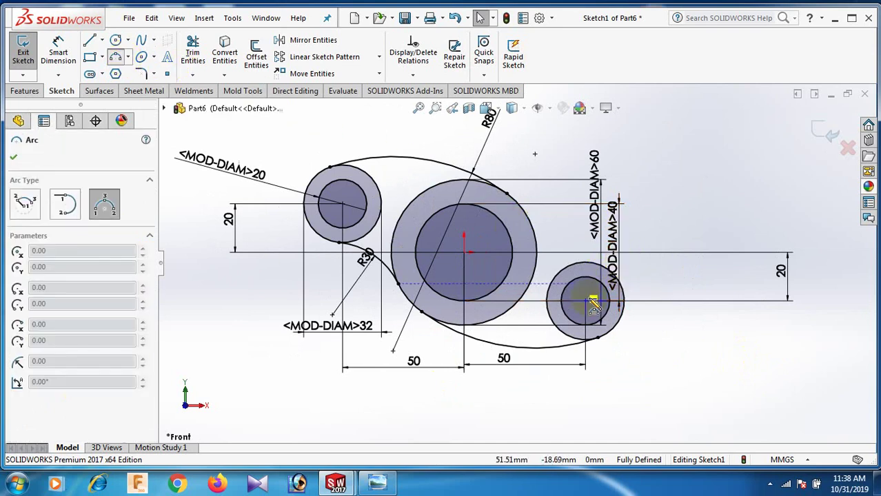
{"action": "scroll", "coordinate": [586, 296], "scroll_direction": "down", "scroll_amount": 2}
{"action": "left_click", "coordinate": [501, 209]}
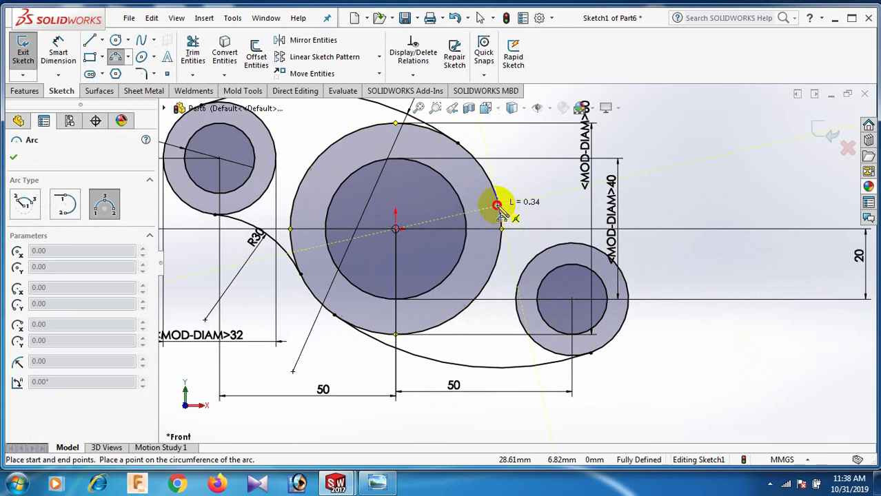
{"action": "left_click", "coordinate": [560, 246]}
{"action": "left_click", "coordinate": [541, 245]}
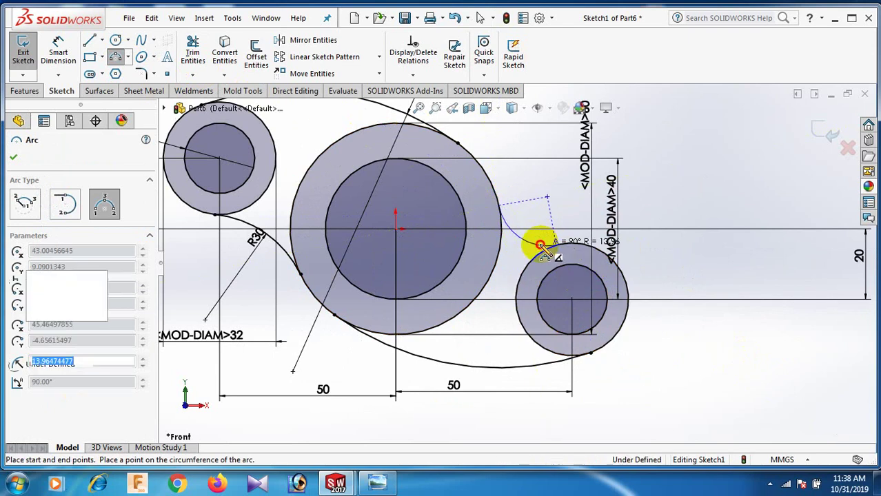
{"action": "right_click", "coordinate": [537, 238]}
{"action": "left_click", "coordinate": [567, 251]}
- Add an Equal relation between the new upper right connecting arc and the R30 arc
{"action": "left_click", "coordinate": [531, 247]}
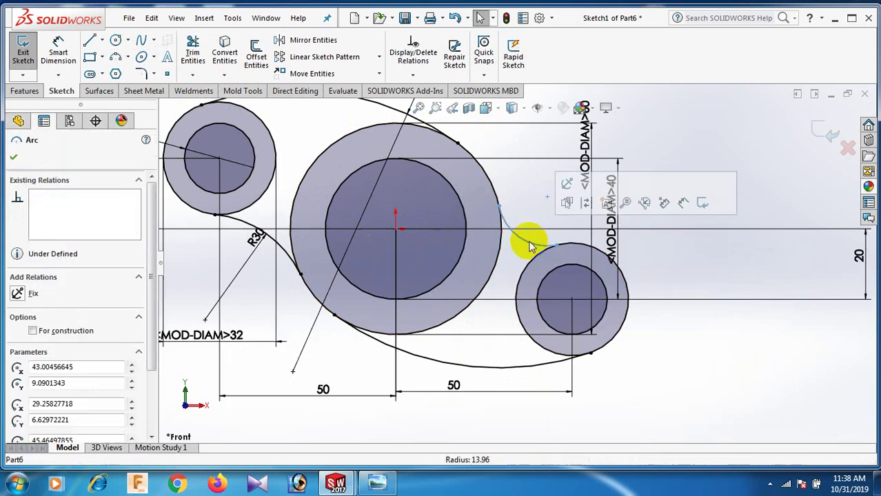
{"action": "left_click", "coordinate": [285, 249], "text": "ctrl"}
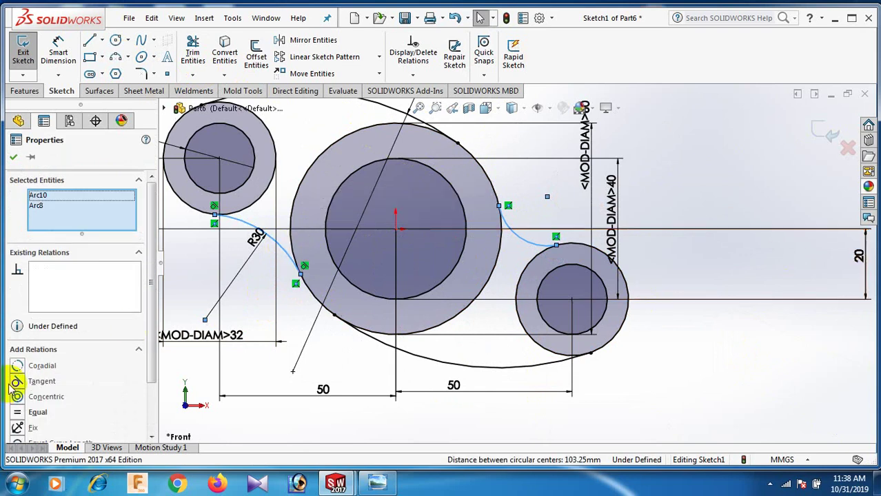
{"action": "left_click", "coordinate": [17, 412]}
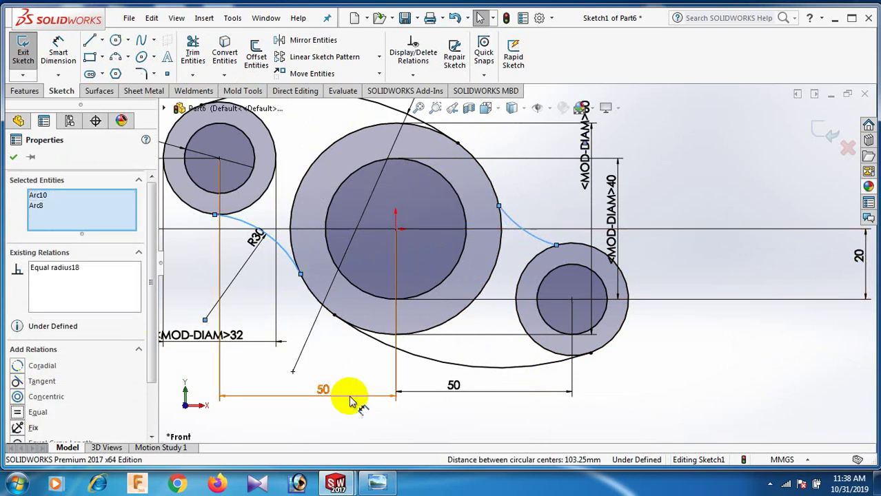
{"action": "left_click", "coordinate": [678, 390]}
- Make the upper right connecting arc tangent to the central outer circle
{"action": "left_click", "coordinate": [508, 219]}
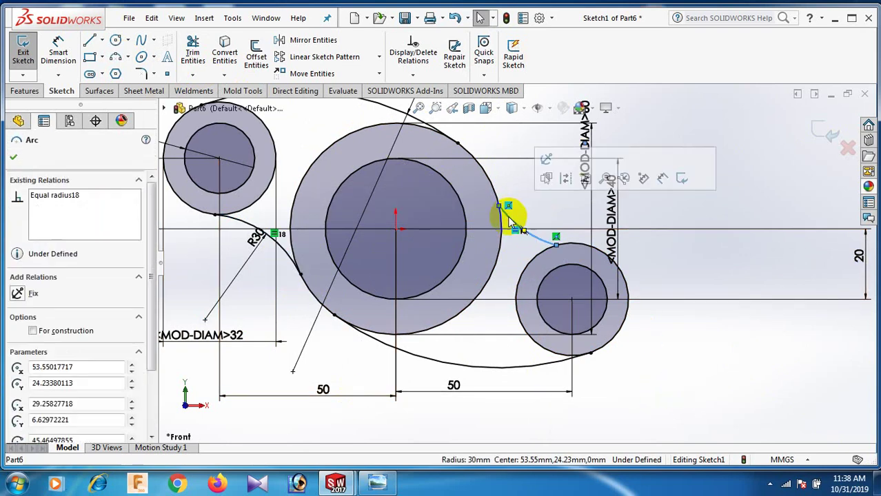
{"action": "left_click", "coordinate": [504, 214]}
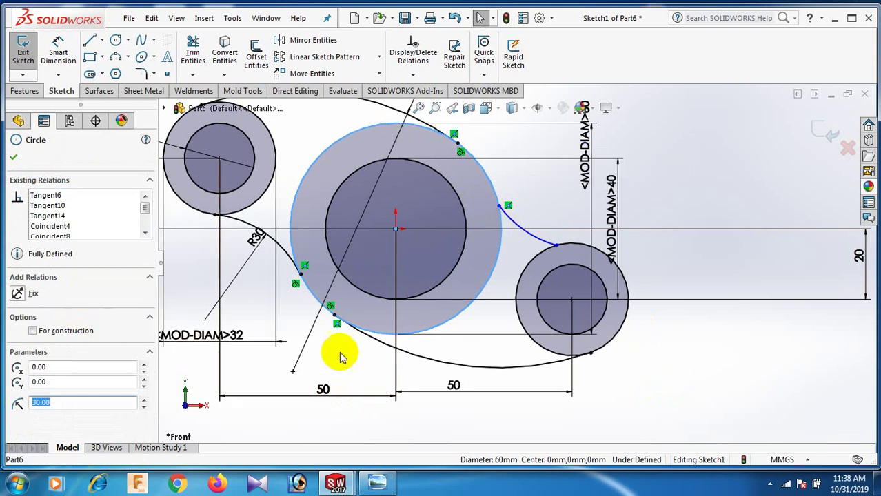
{"action": "left_click", "coordinate": [736, 383]}
{"action": "scroll", "coordinate": [521, 205], "scroll_direction": "down", "scroll_amount": 1}
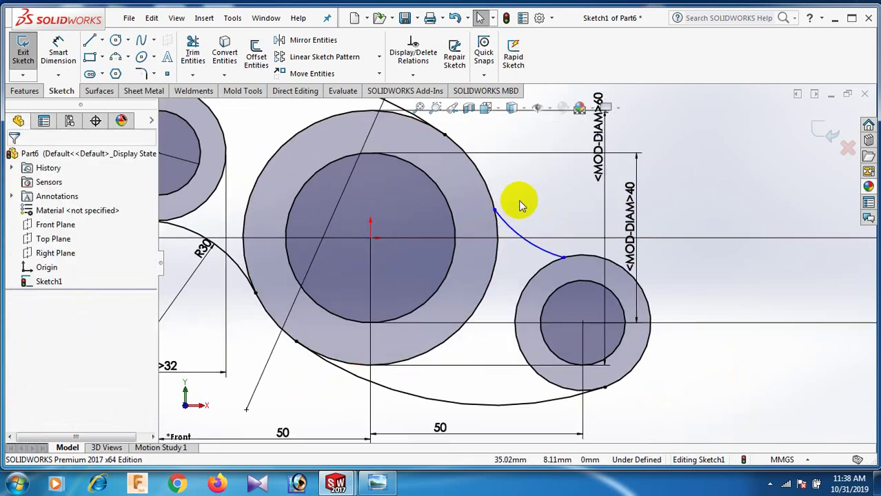
{"action": "left_click", "coordinate": [510, 224]}
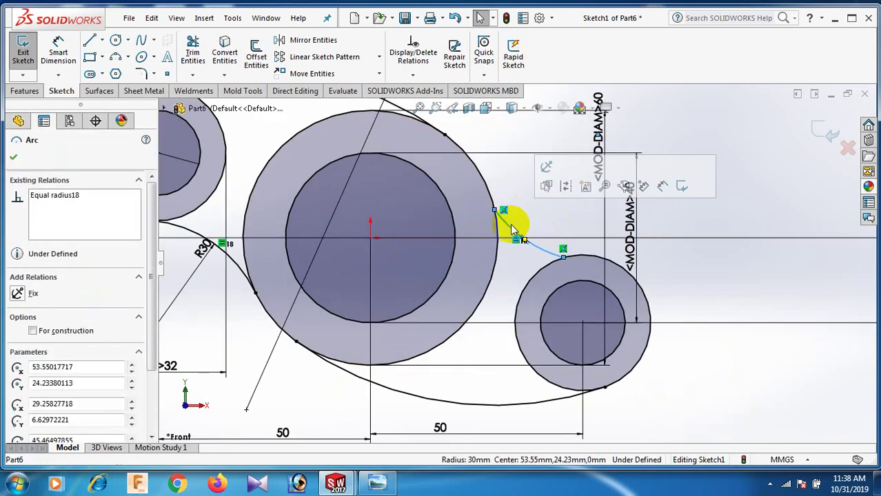
{"action": "left_click", "coordinate": [487, 185], "text": "ctrl"}
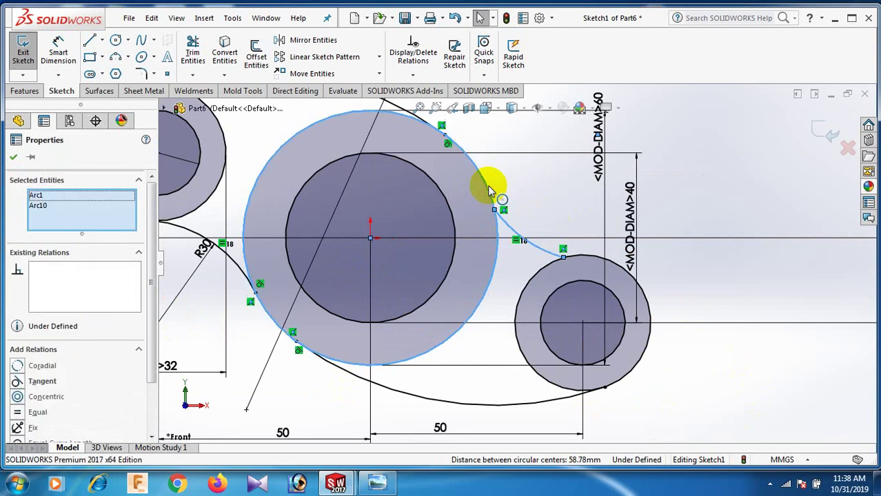
{"action": "left_click", "coordinate": [18, 382]}
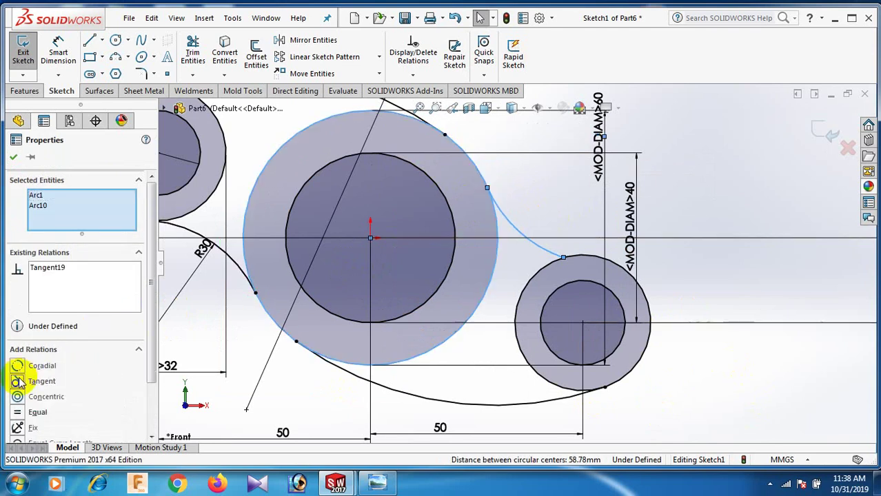
{"action": "left_click", "coordinate": [732, 364]}
- Add a Vertical relation between the upper right arc's lower endpoint and the center of the right circles
{"action": "left_click", "coordinate": [554, 260]}
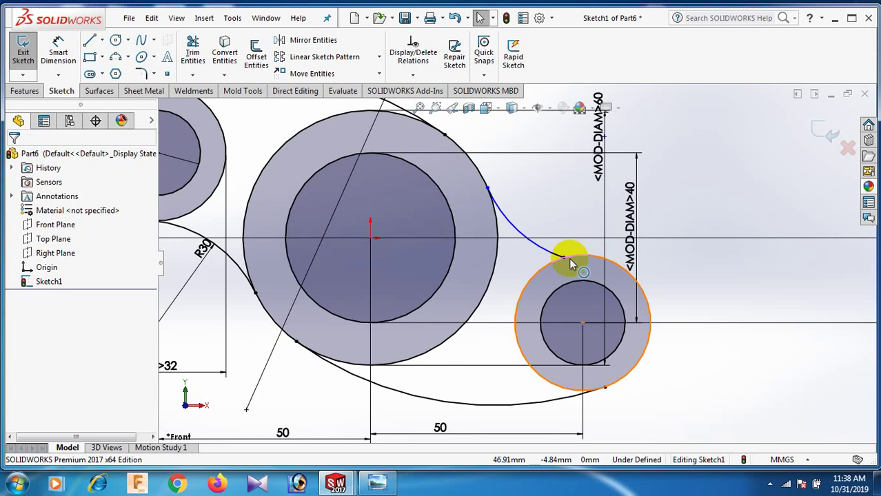
{"action": "left_click", "coordinate": [564, 256]}
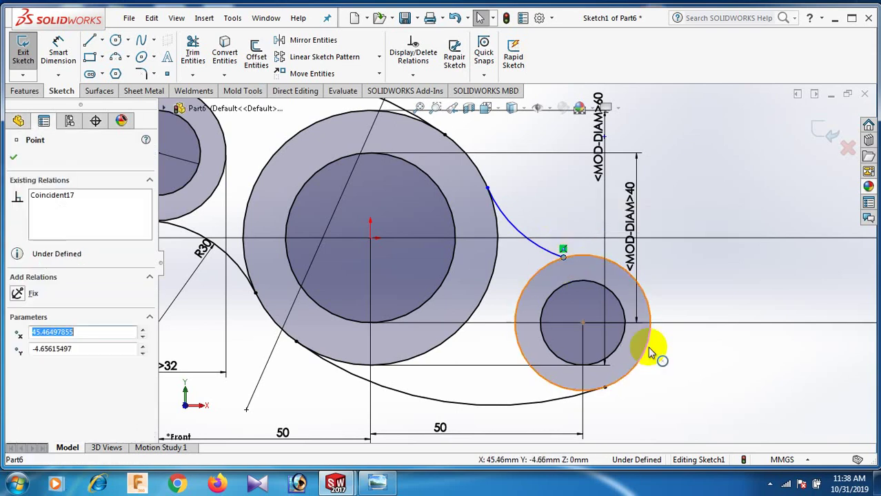
{"action": "left_click", "coordinate": [583, 322], "text": "ctrl"}
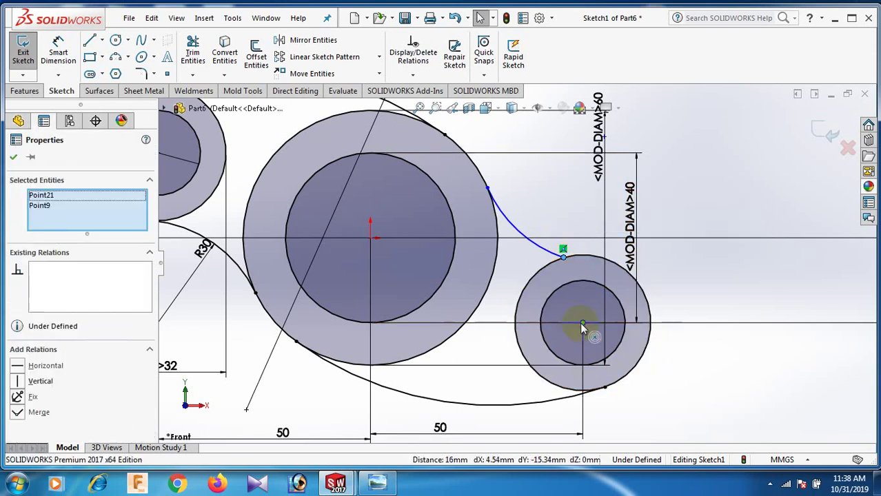
{"action": "left_click", "coordinate": [17, 382]}
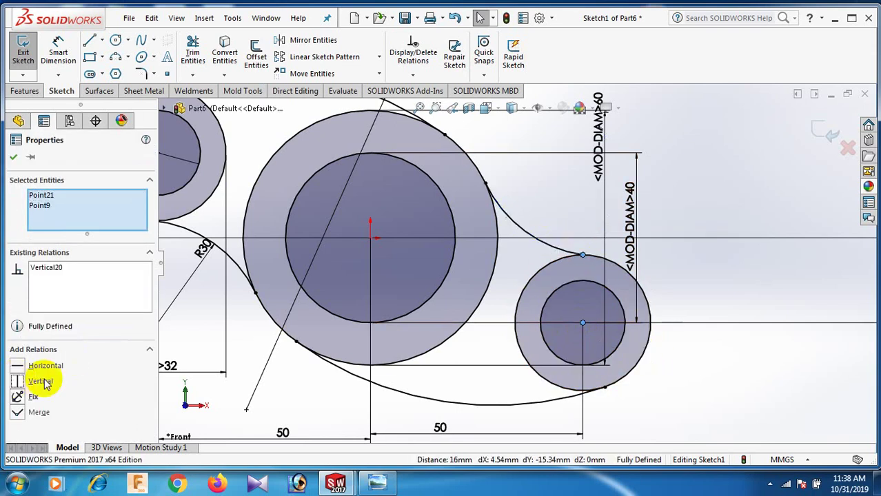
{"action": "left_click", "coordinate": [730, 366]}
- Reposition the R80 dimension text to sit above the upper arc, between the left and central circles
{"action": "key", "text": "f"}
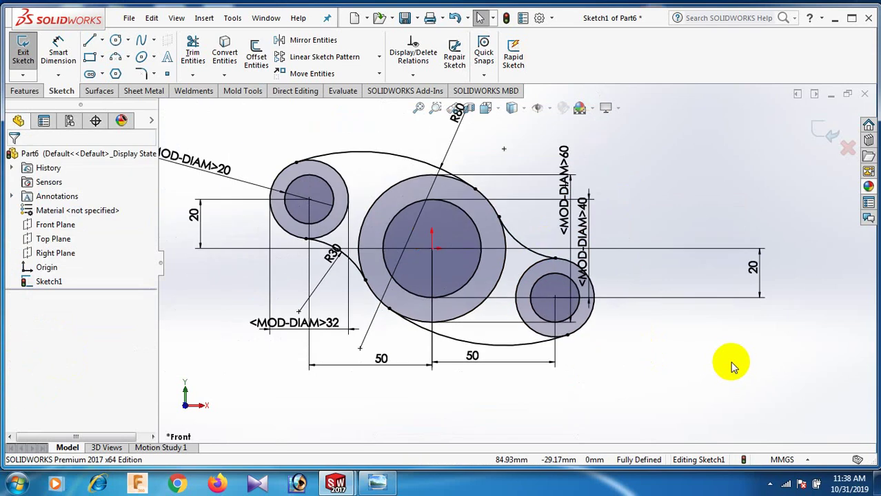
{"action": "scroll", "coordinate": [591, 298], "scroll_direction": "up", "scroll_amount": 2}
{"action": "scroll", "coordinate": [472, 246], "scroll_direction": "down", "scroll_amount": 2}
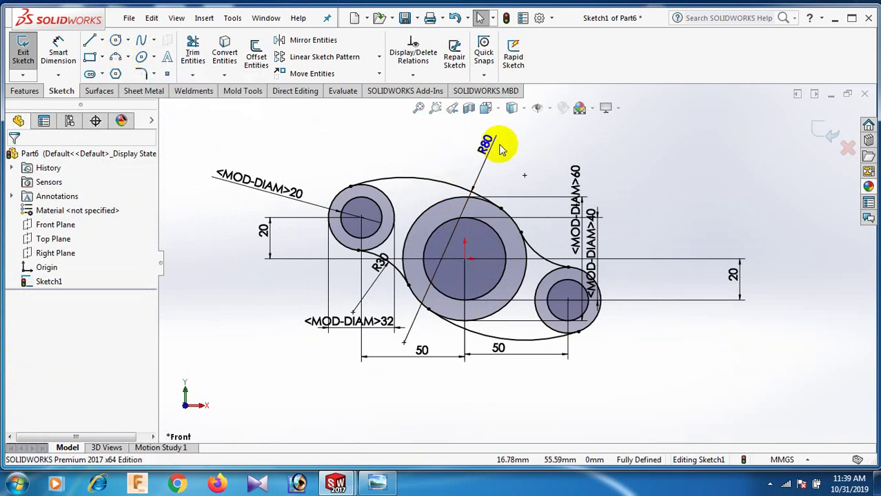
{"action": "left_click_drag", "start_coordinate": [491, 141], "coordinate": [411, 142]}
{"action": "left_click", "coordinate": [477, 152]}
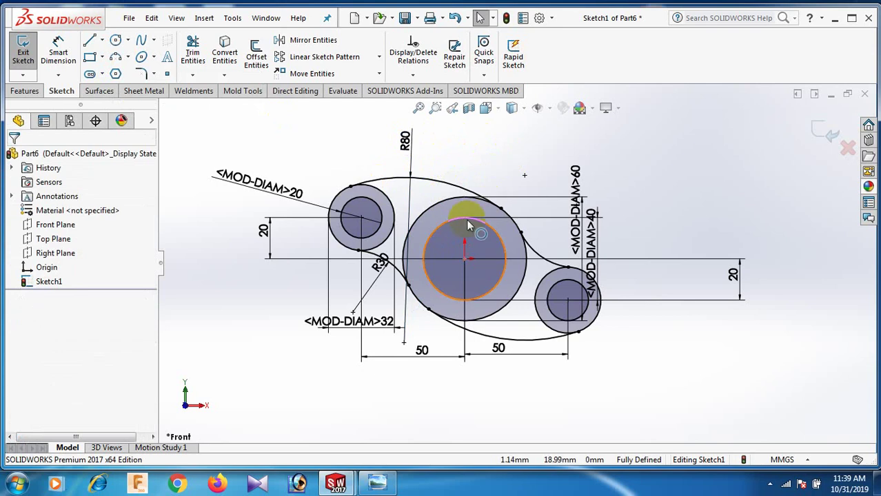
- Power trim the inner-facing portions of the left and right outer circles between their connecting arcs
{"action": "scroll", "coordinate": [466, 219], "scroll_direction": "down", "scroll_amount": 2}
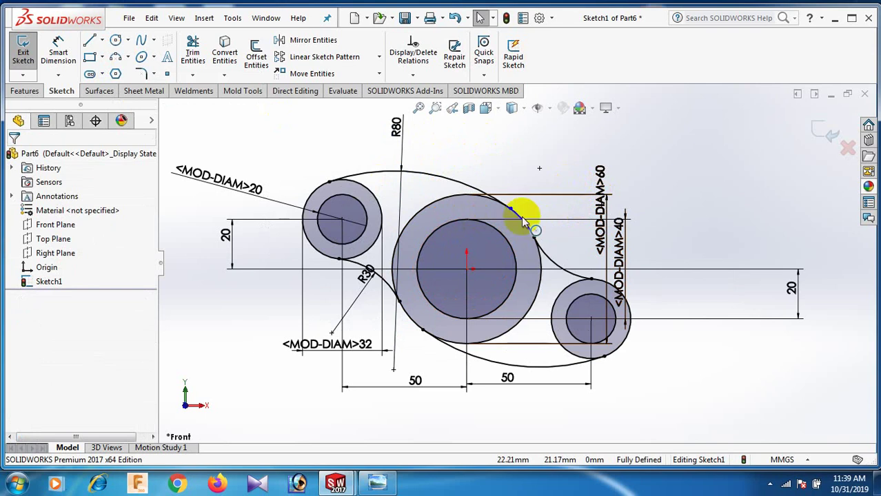
{"action": "scroll", "coordinate": [510, 290], "scroll_direction": "down", "scroll_amount": 1}
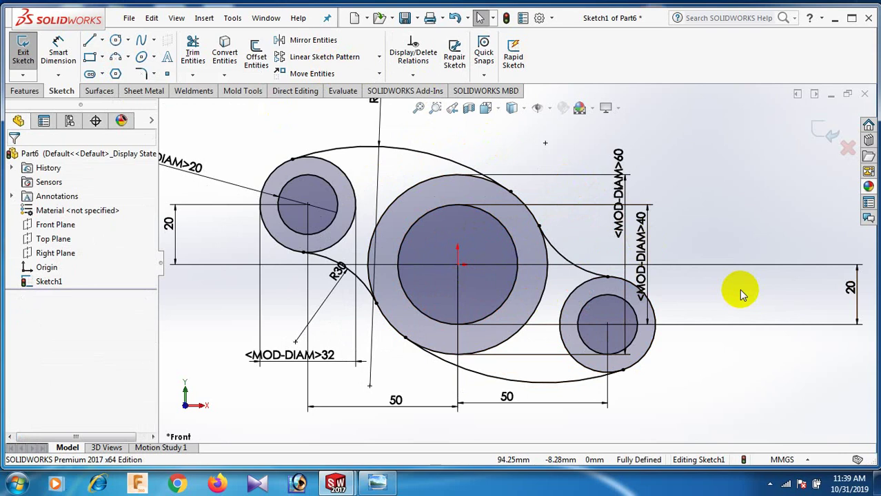
{"action": "left_click", "coordinate": [760, 187]}
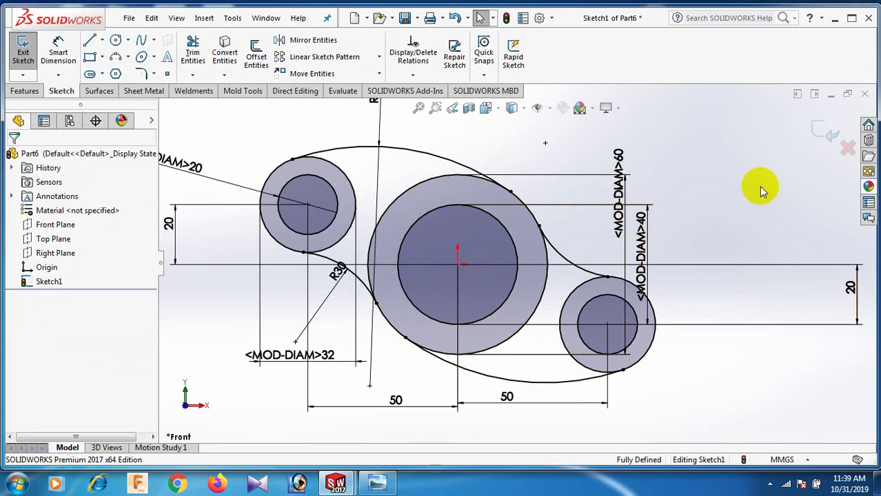
{"action": "left_click", "coordinate": [193, 52]}
{"action": "left_click", "coordinate": [370, 175]}
{"action": "left_click_drag", "start_coordinate": [370, 174], "coordinate": [338, 177]}
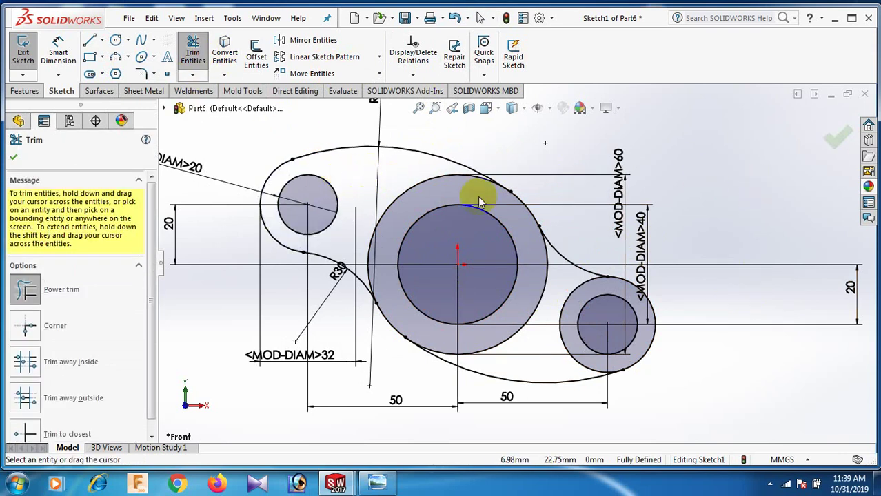
{"action": "left_click_drag", "start_coordinate": [540, 364], "coordinate": [578, 357]}
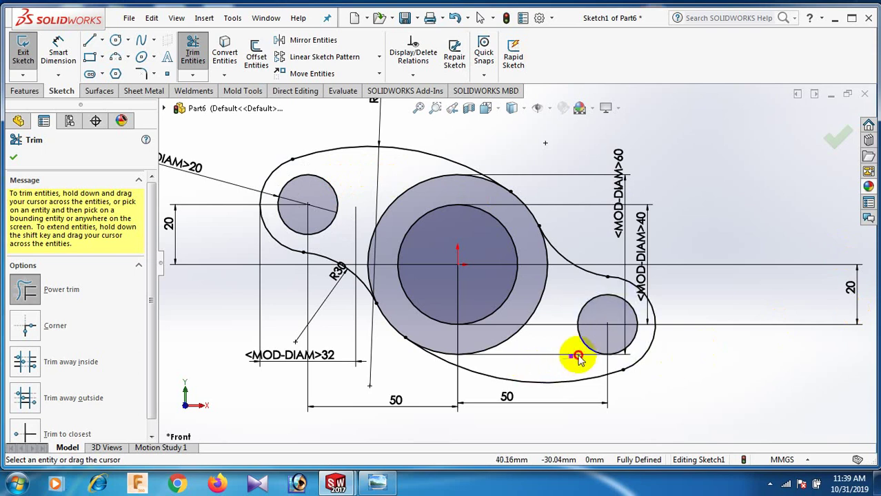
{"action": "left_click", "coordinate": [17, 159]}
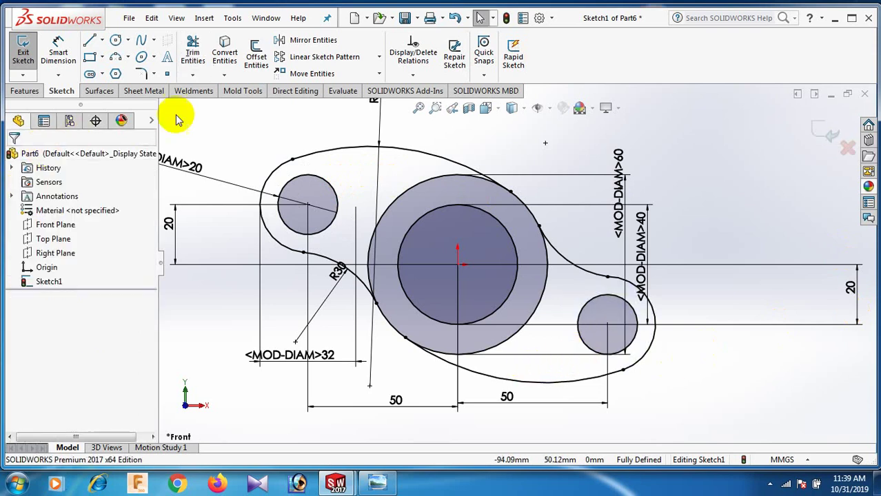